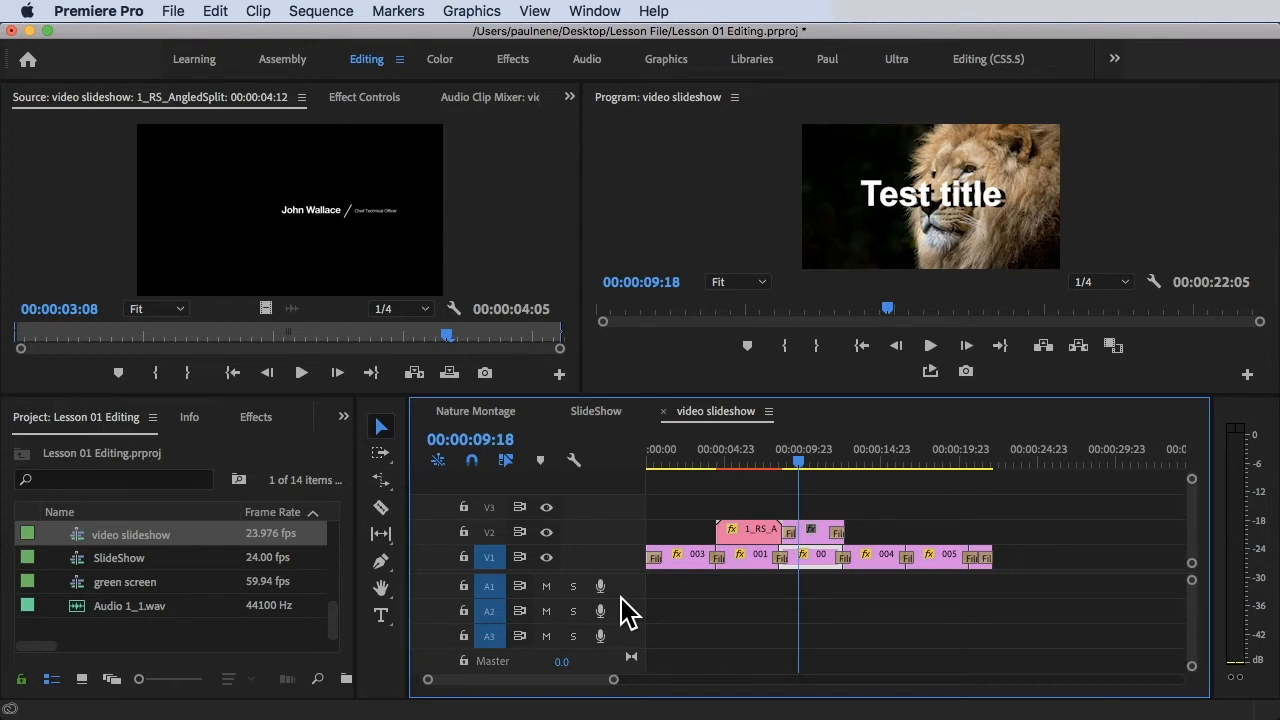
Mark an In point at the very beginning of the video slideshow sequence
key(Home)
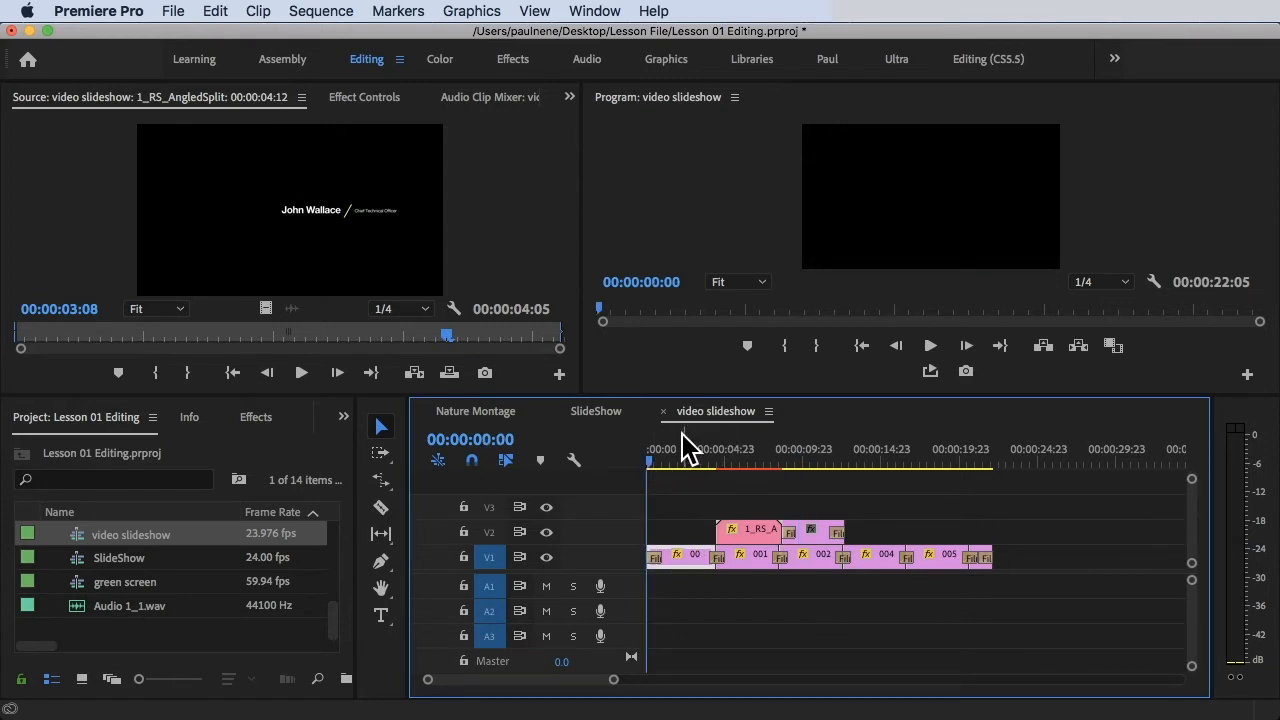
click(660, 458)
mouse_move(662, 458)
mouse_down()
mouse_move(702, 458)
mouse_move(648, 458)
mouse_up()
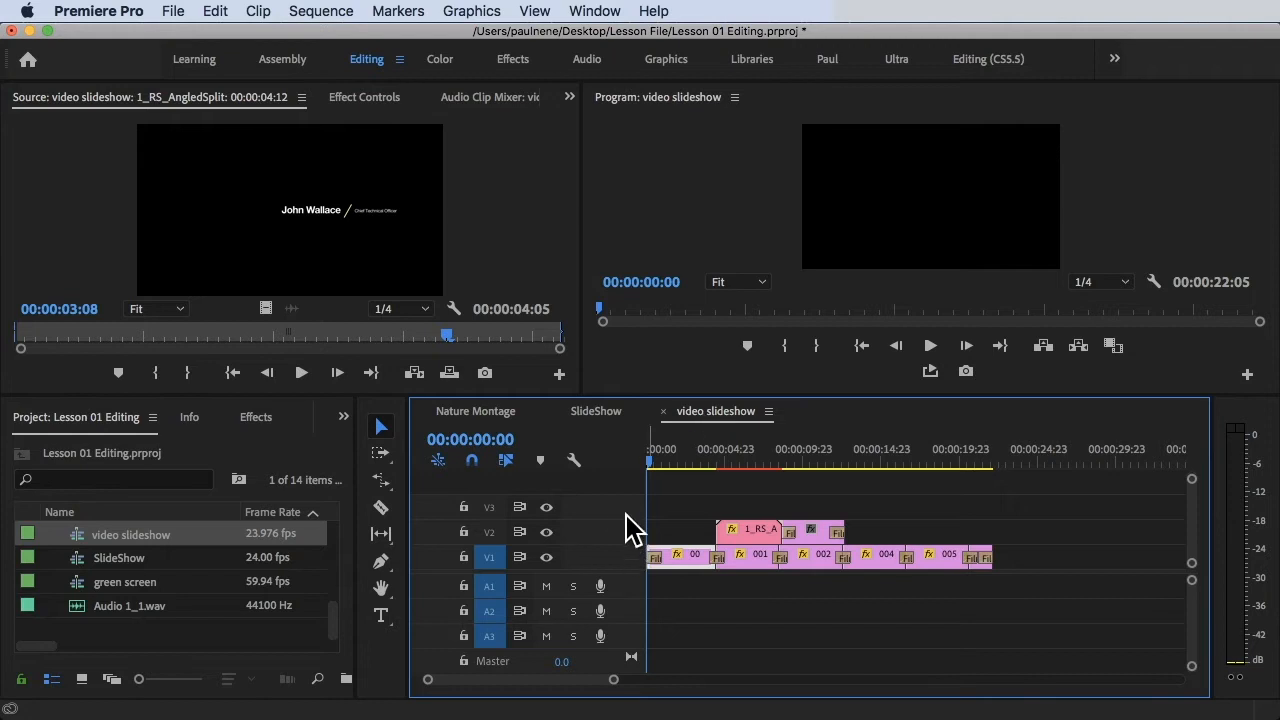
Mark an Out point, align it with the end of the last clip, and return the playhead to the sequence start
drag(652, 462, 1000, 481)
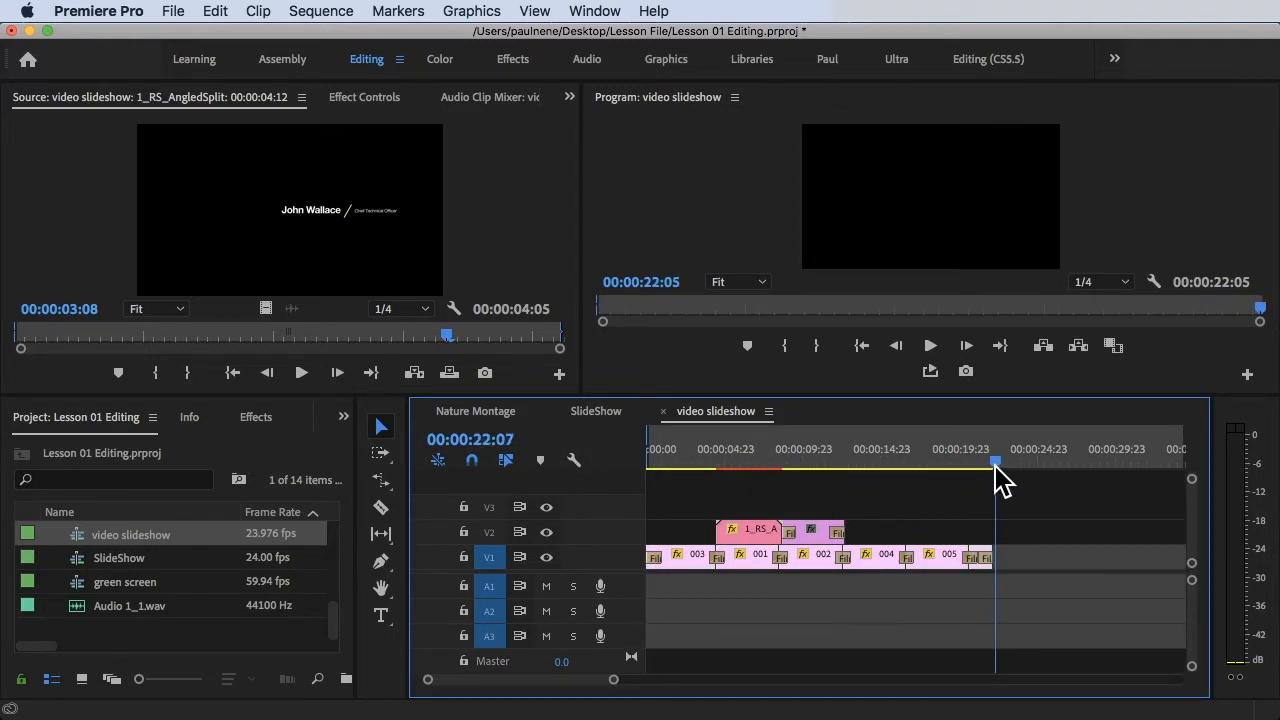
click(1000, 468)
drag(1001, 465, 936, 467)
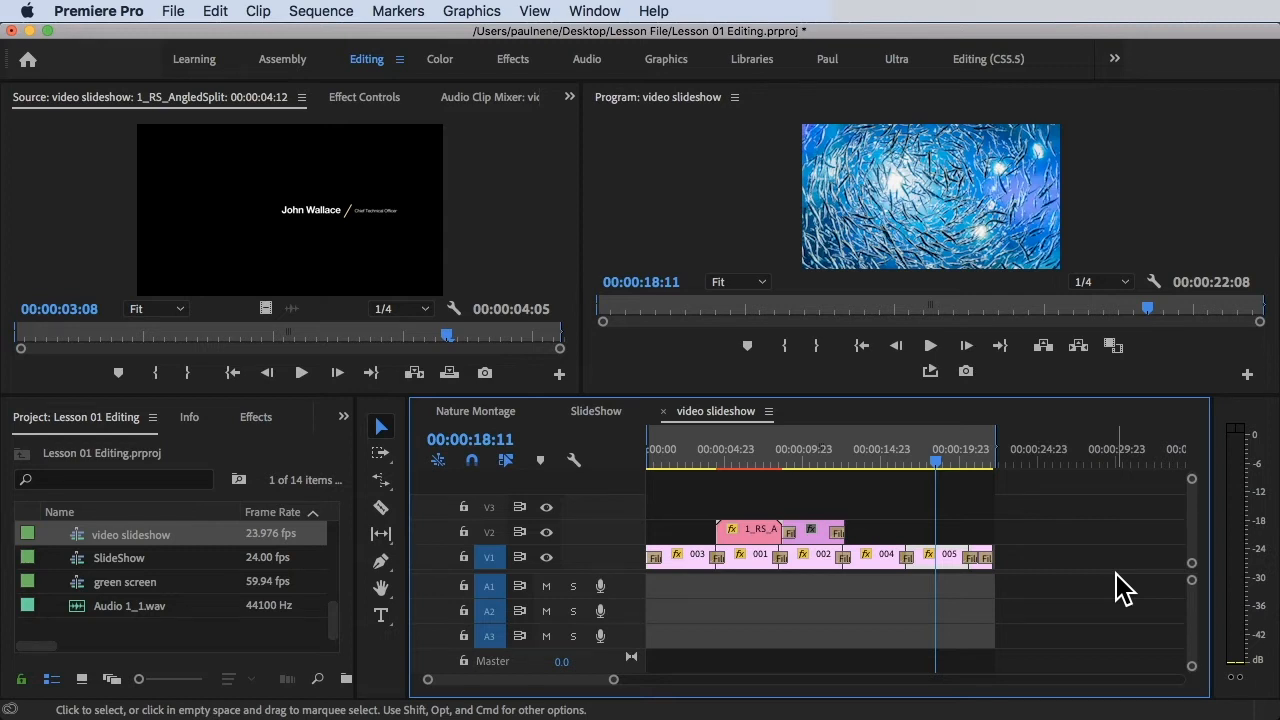
mouse_move(994, 449)
mouse_down()
mouse_move(1031, 449)
mouse_move(994, 449)
mouse_up()
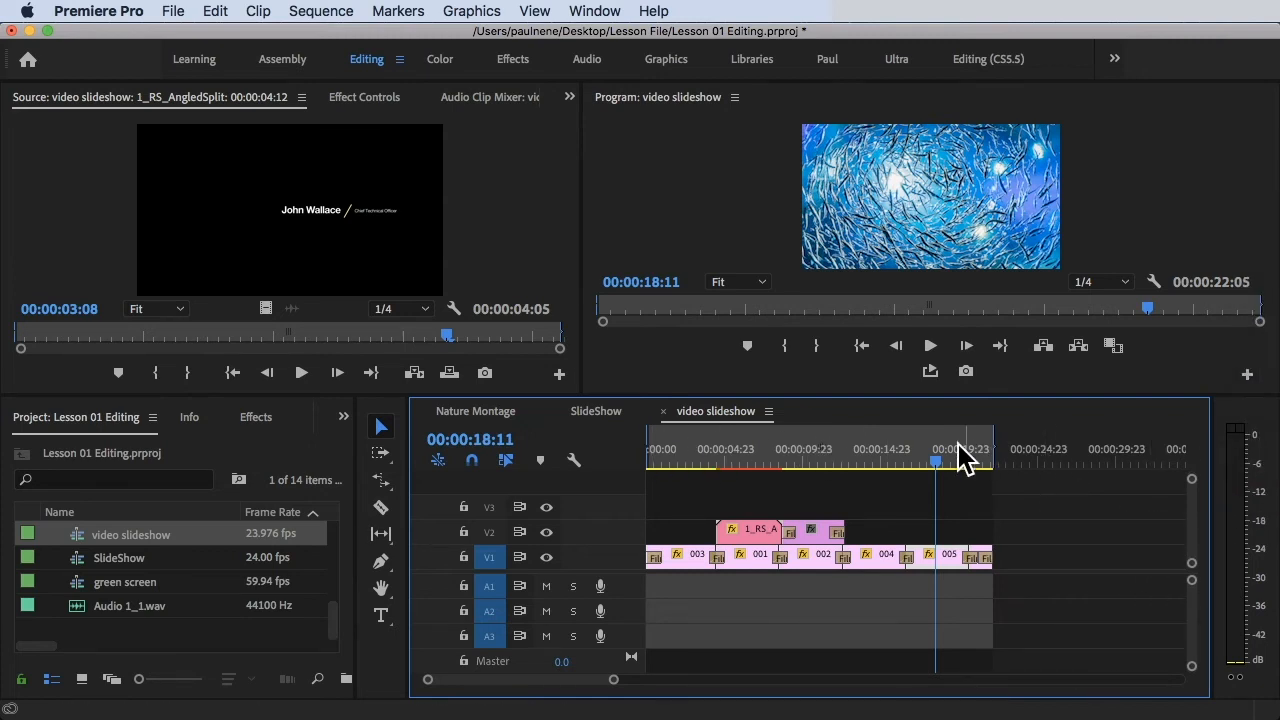
drag(937, 458, 618, 497)
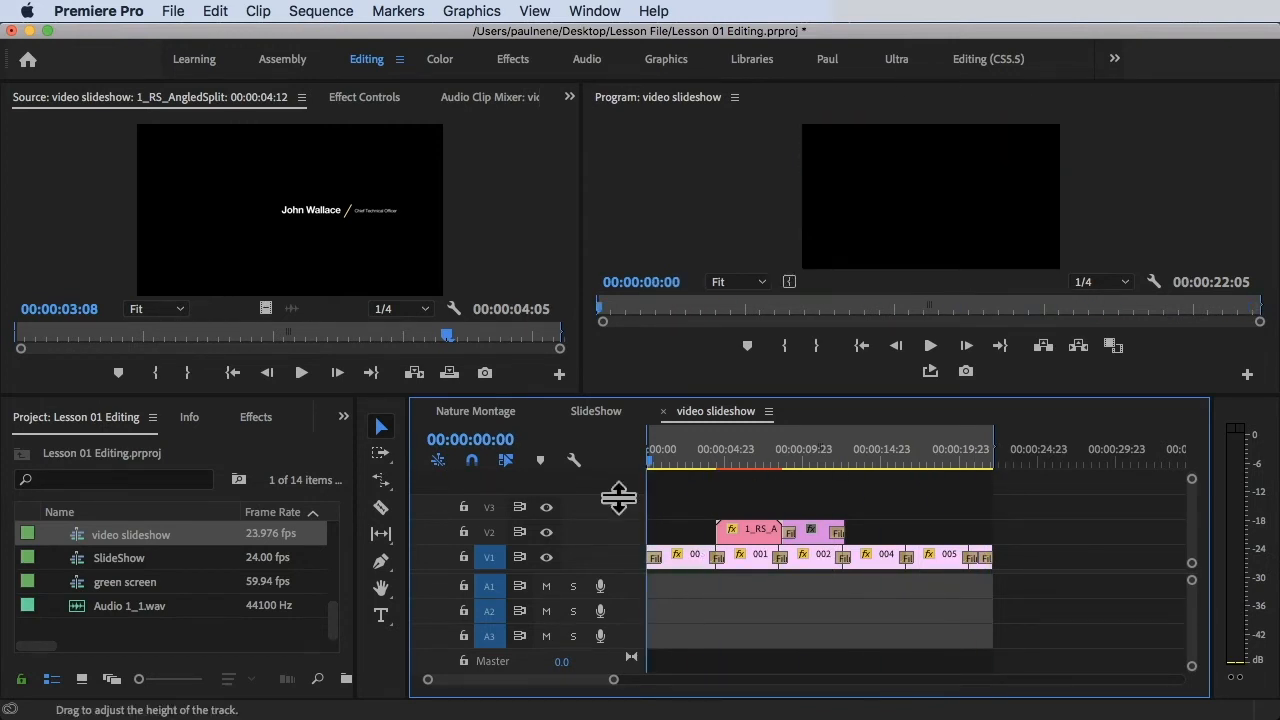
Open the media export settings for the video slideshow sequence
click(172, 11)
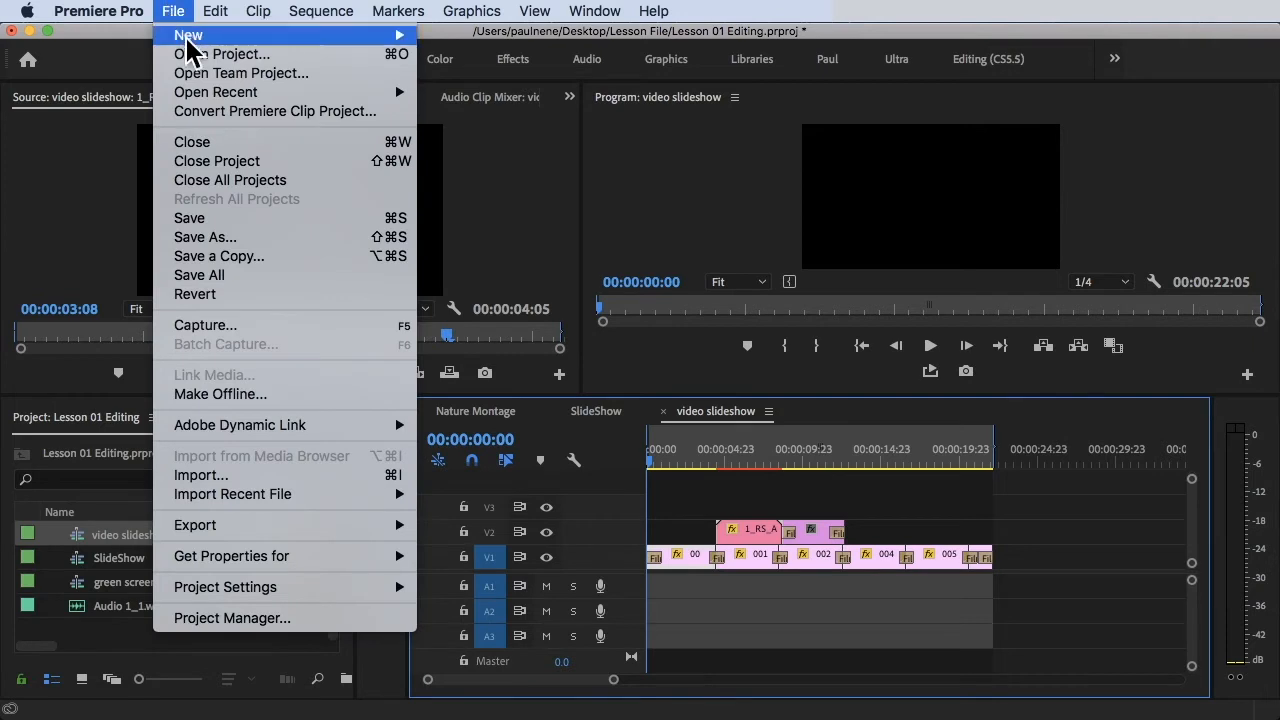
mouse_move(262, 530)
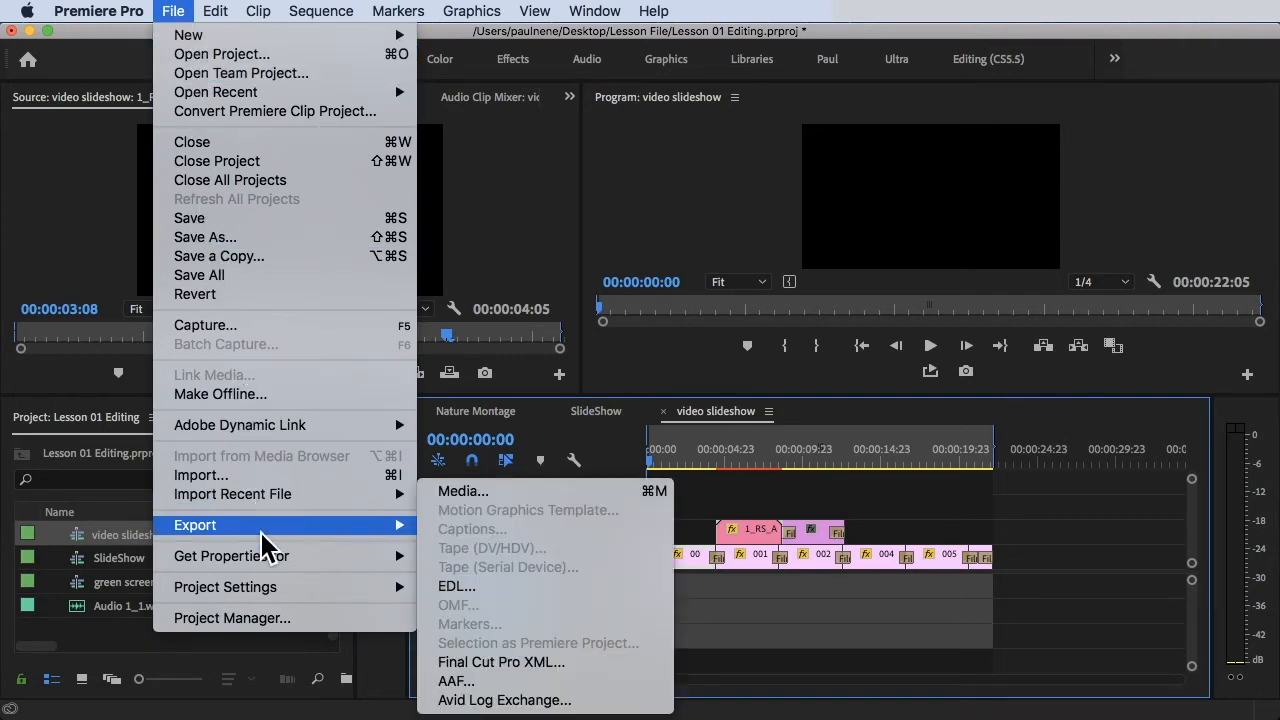
click(460, 490)
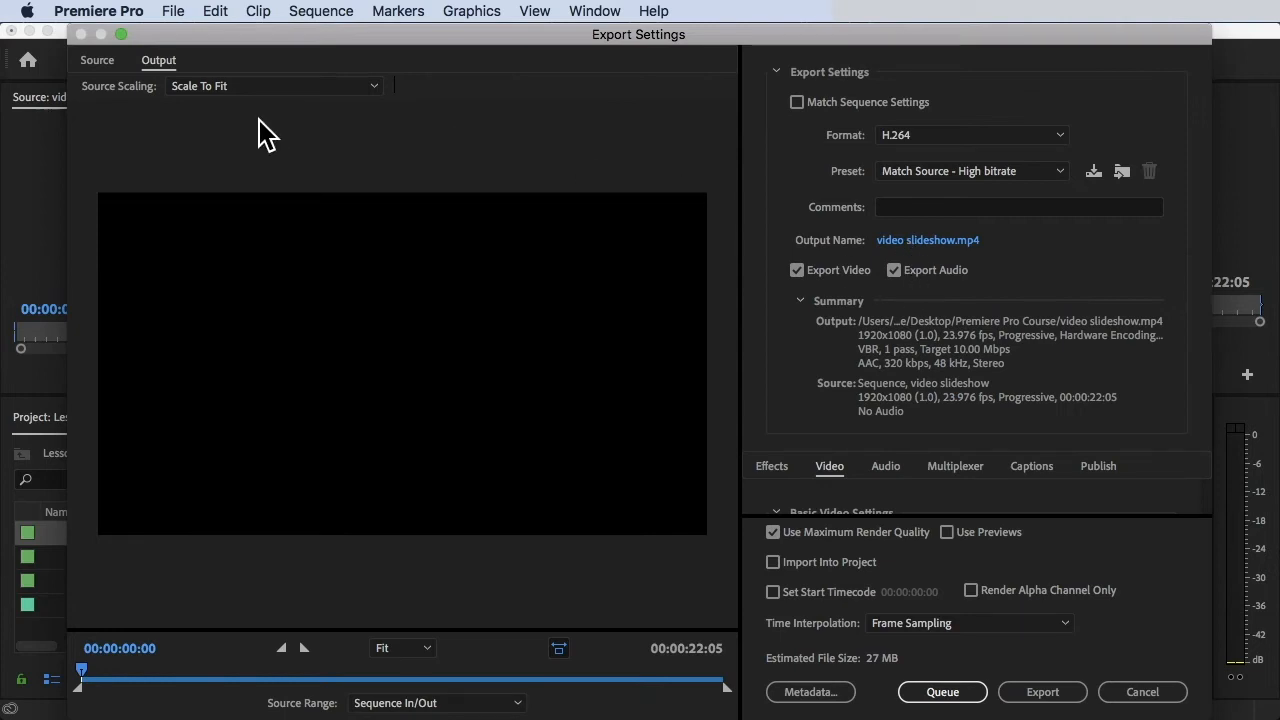
click(270, 88)
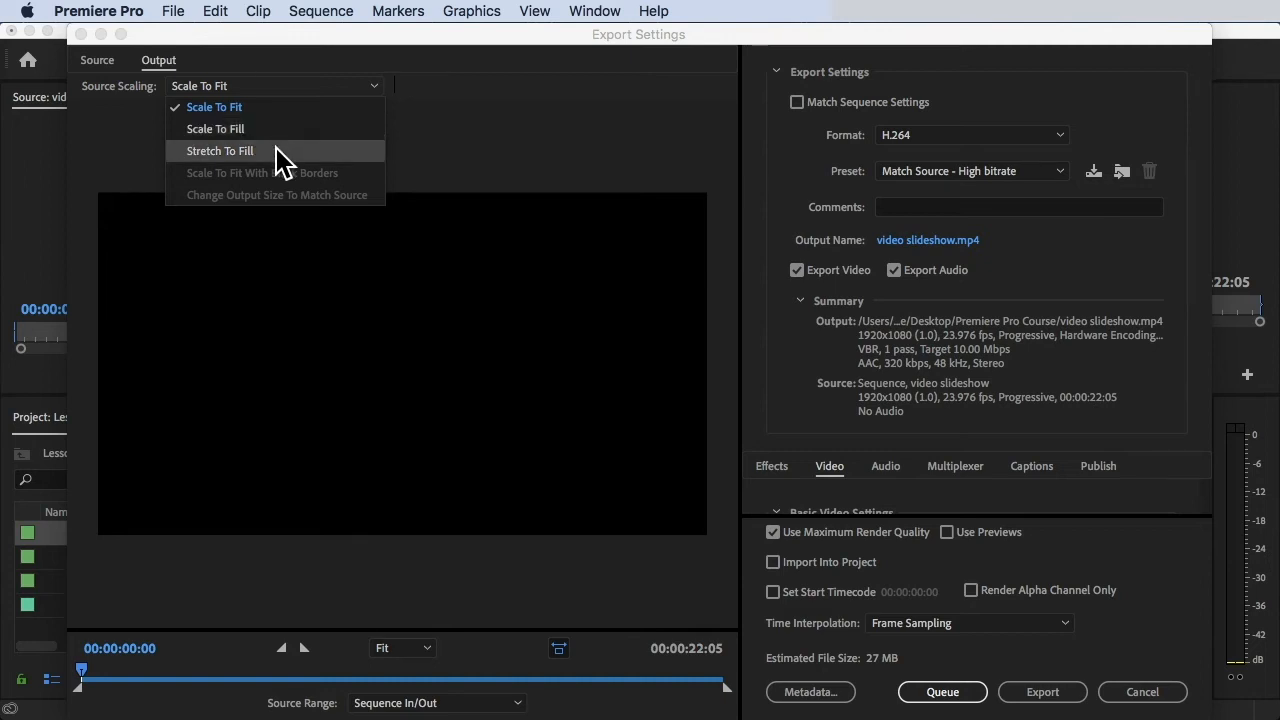
click(470, 136)
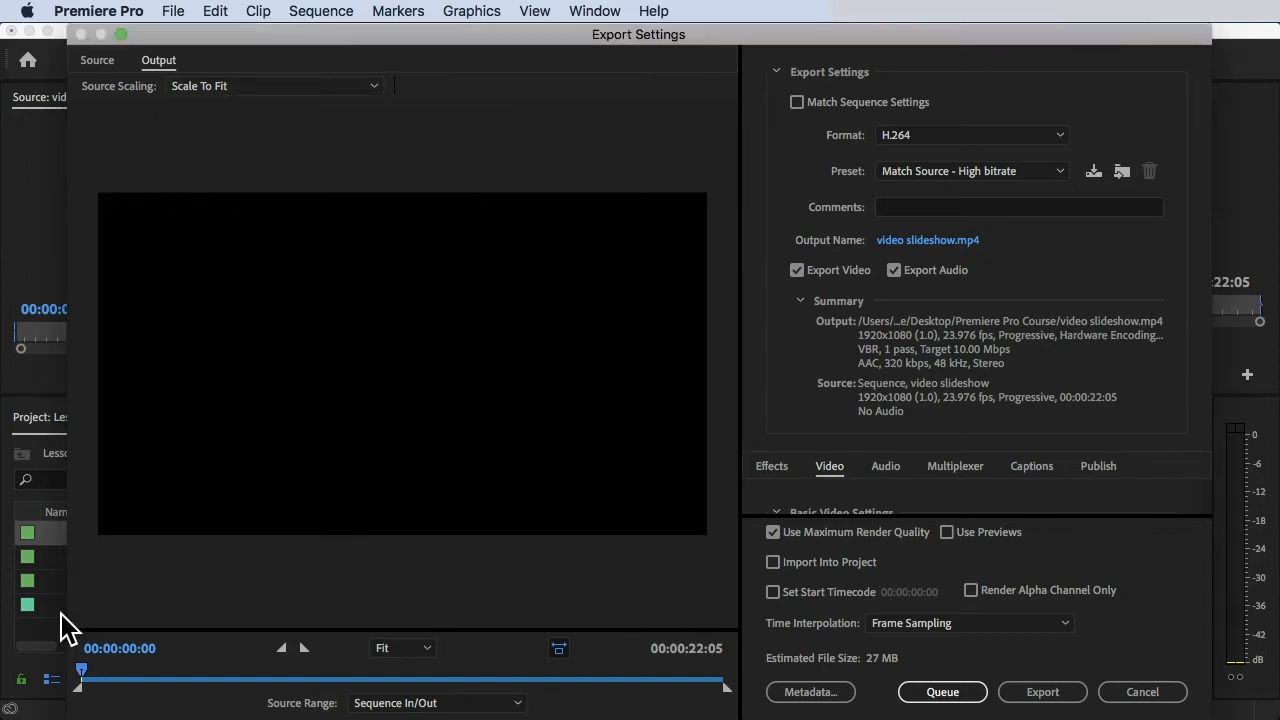
drag(88, 670, 68, 686)
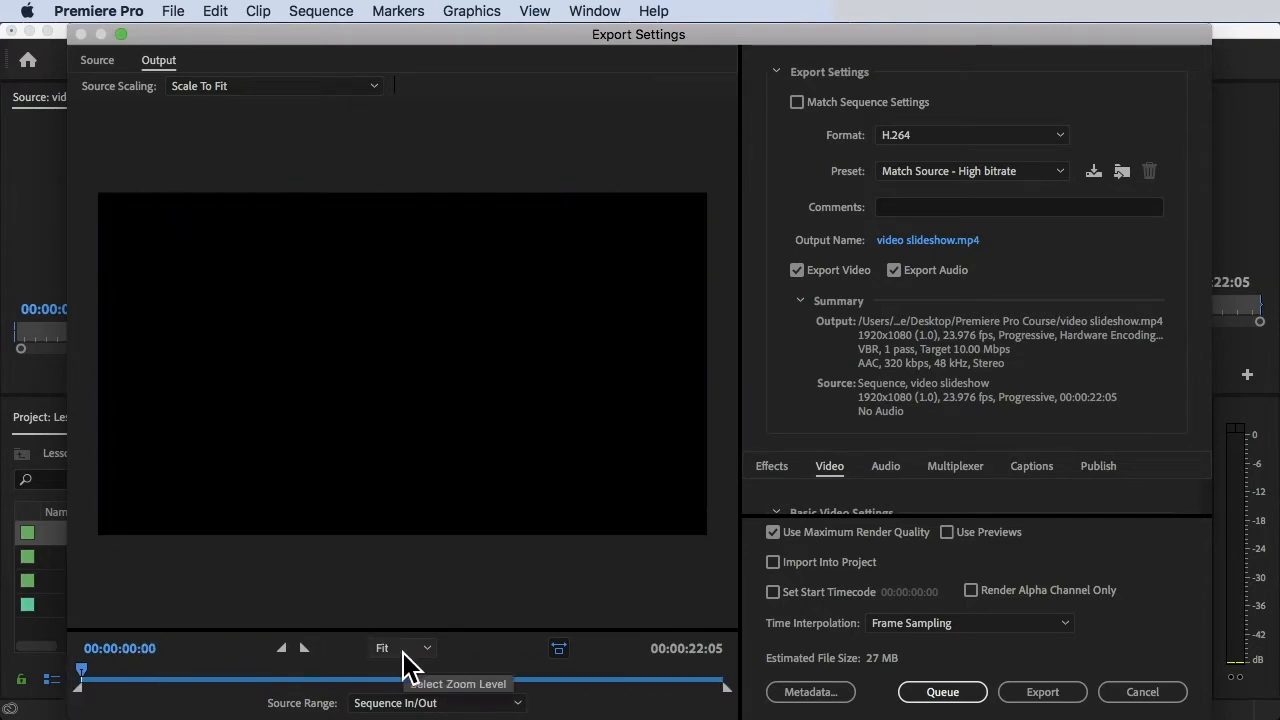
drag(1214, 489, 1192, 469)
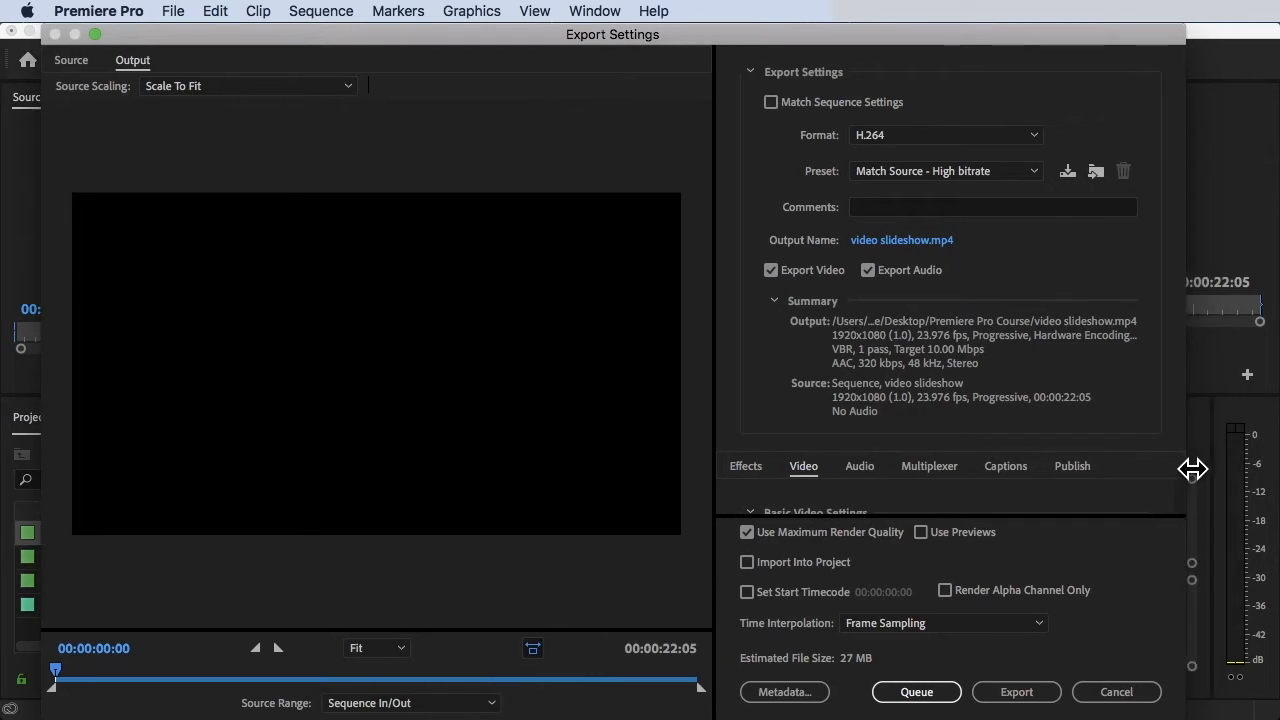
click(95, 34)
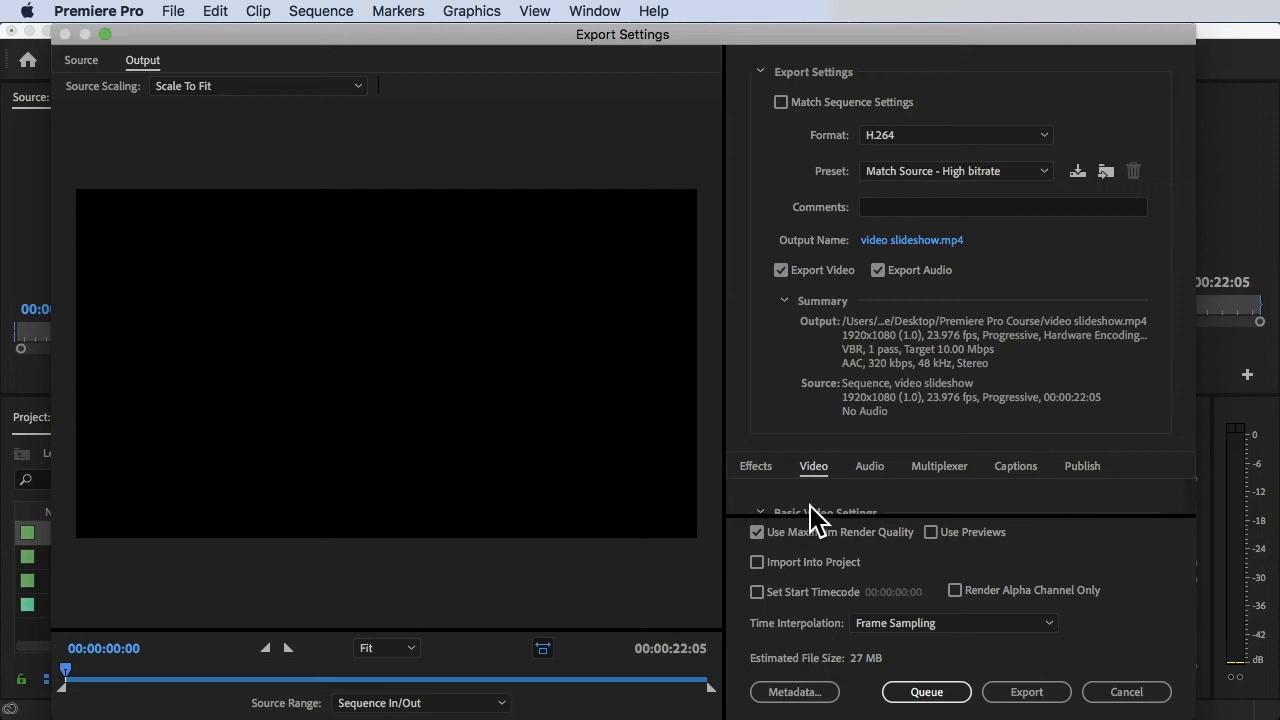
Keep H.264 as the export format and choose the Match Source - Medium bitrate preset
click(912, 136)
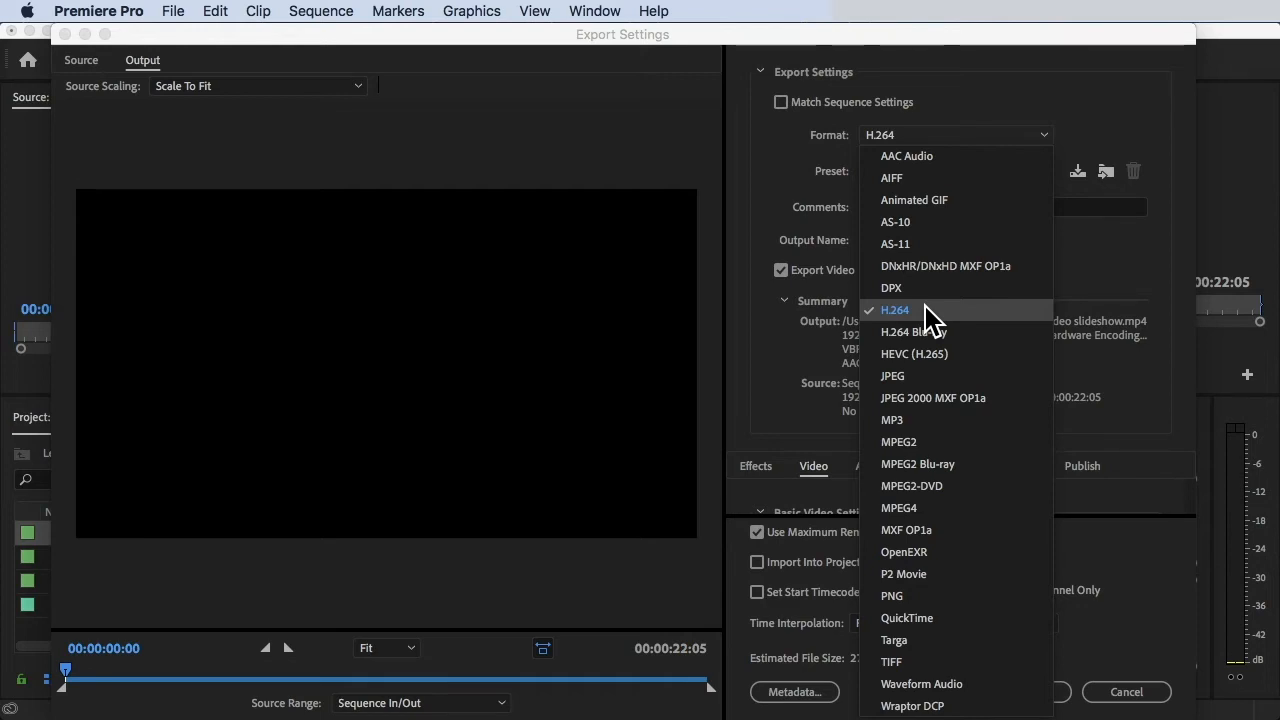
click(800, 205)
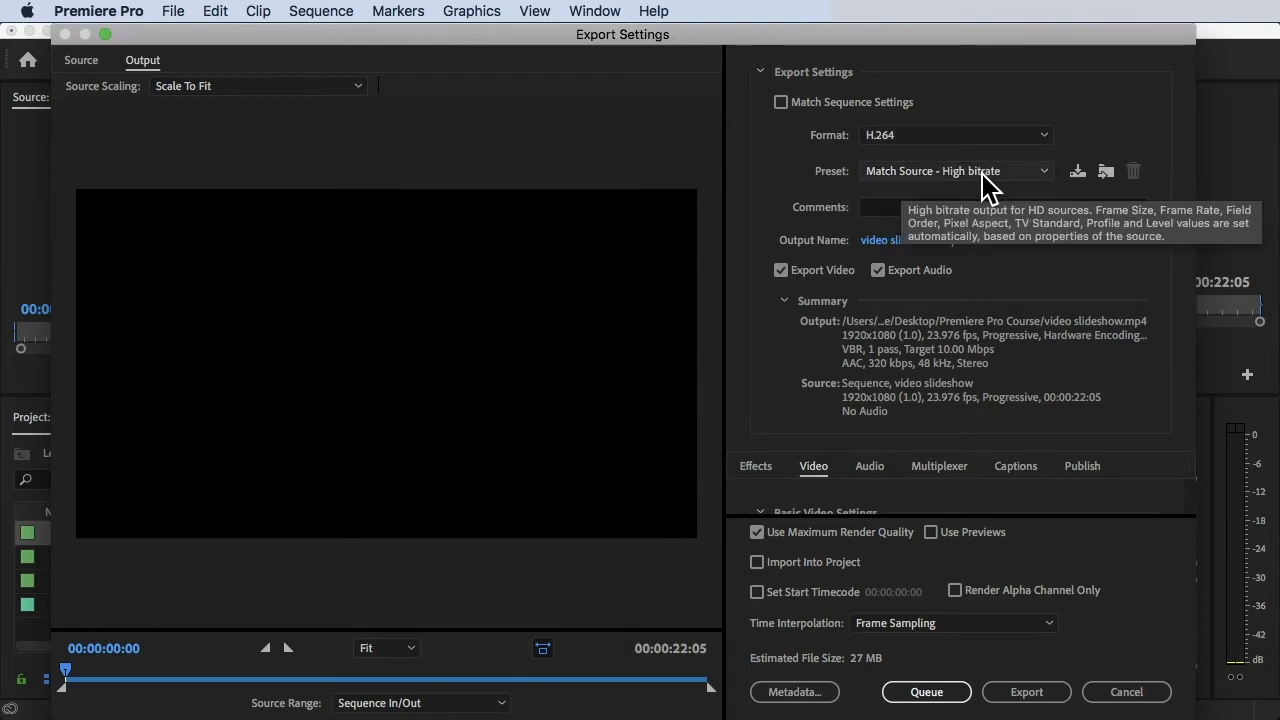
click(985, 172)
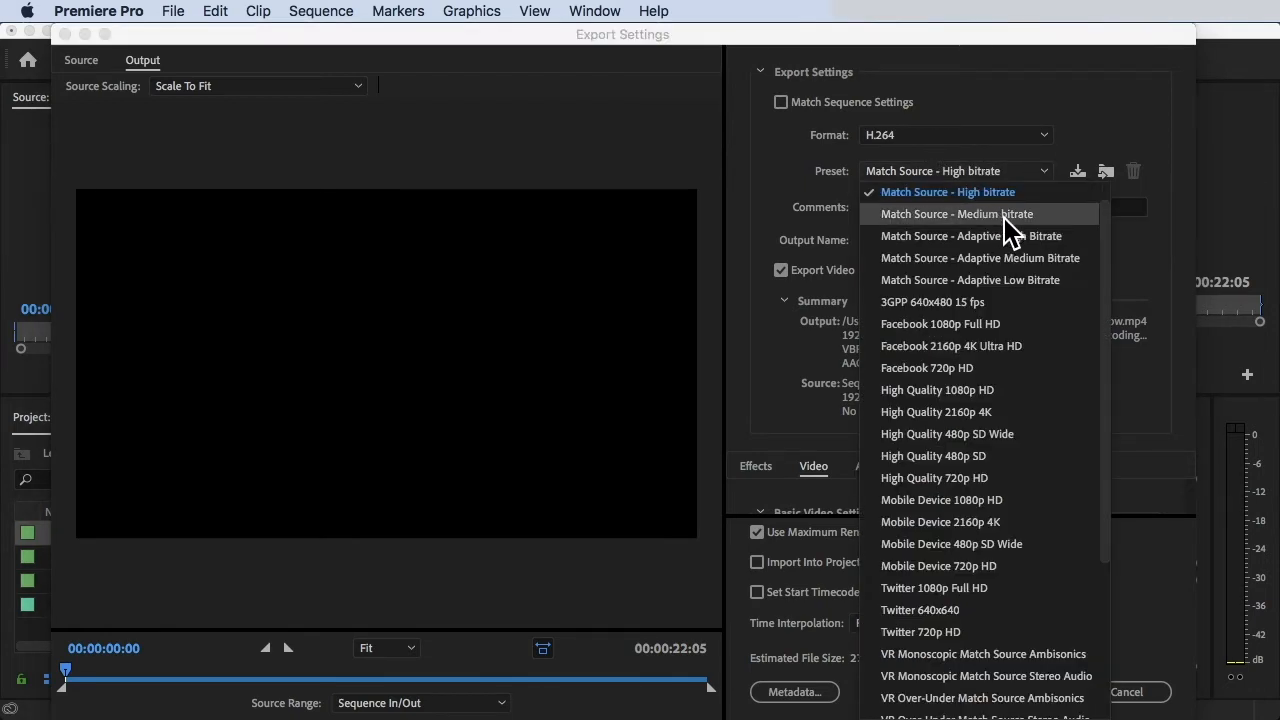
click(1010, 216)
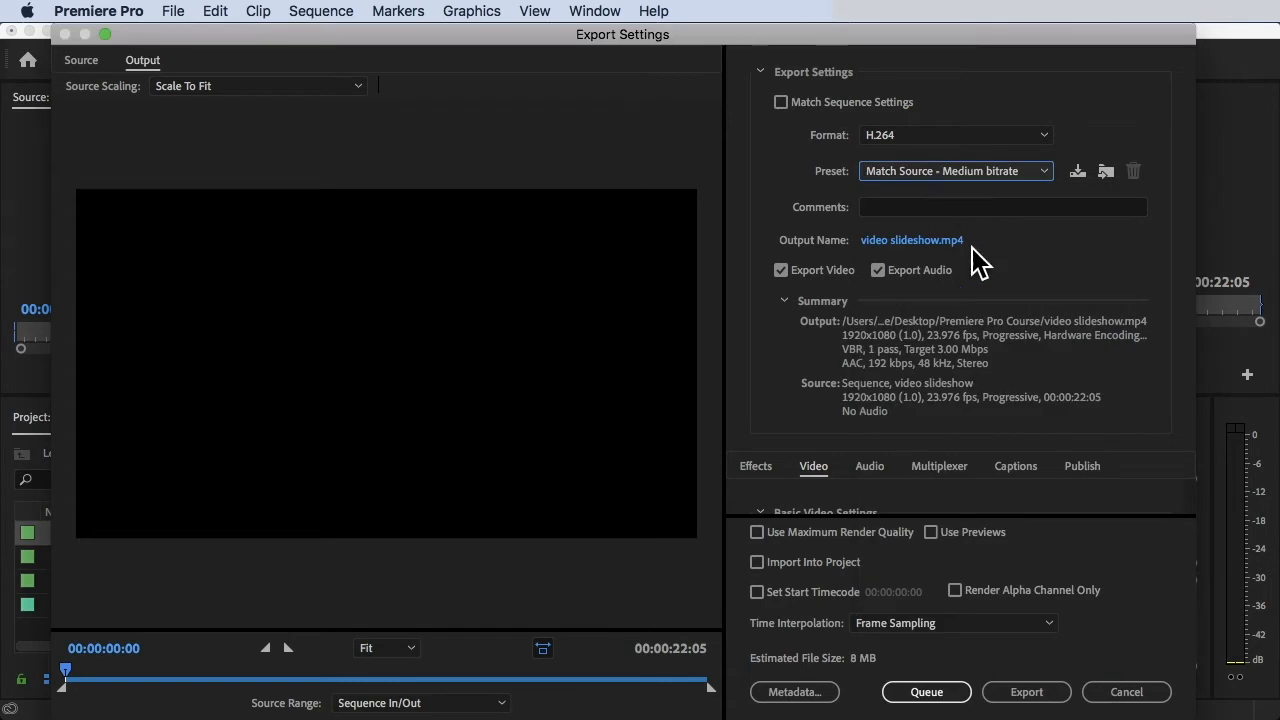
Switch the preset to Match Source - High bitrate to compare the estimated file size, and return to Match Source - Medium bitrate
click(983, 172)
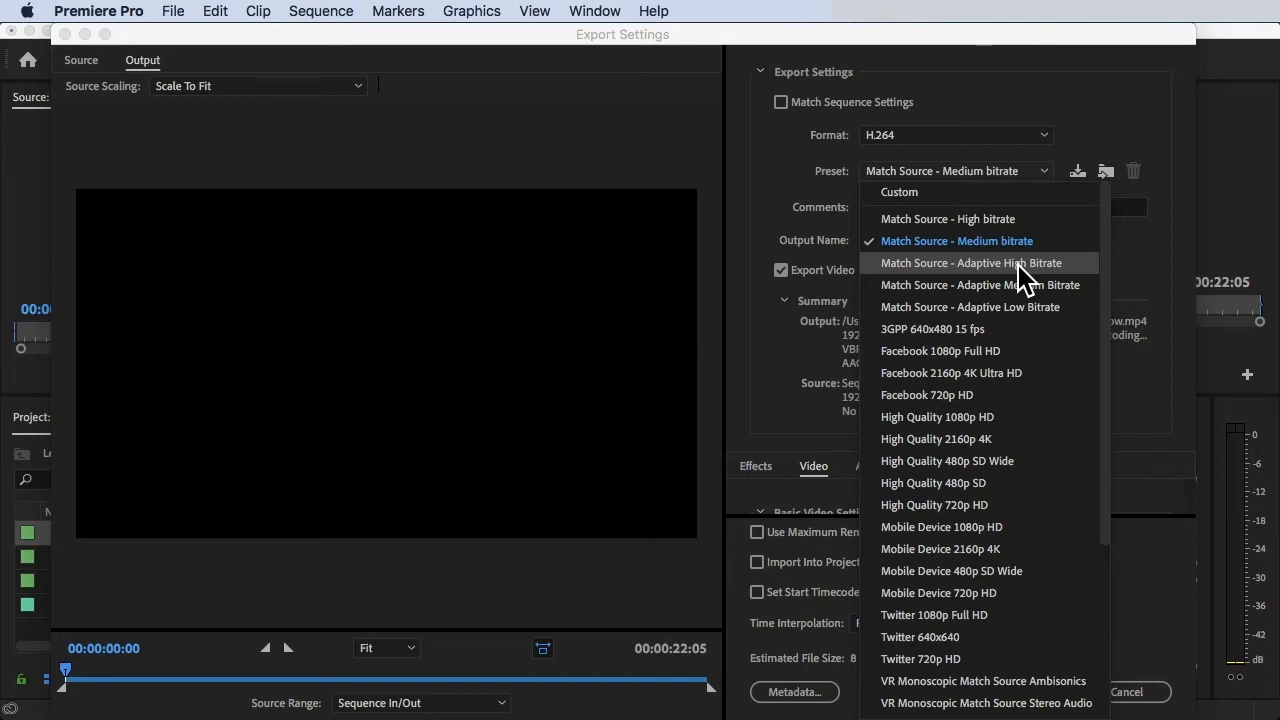
click(1020, 243)
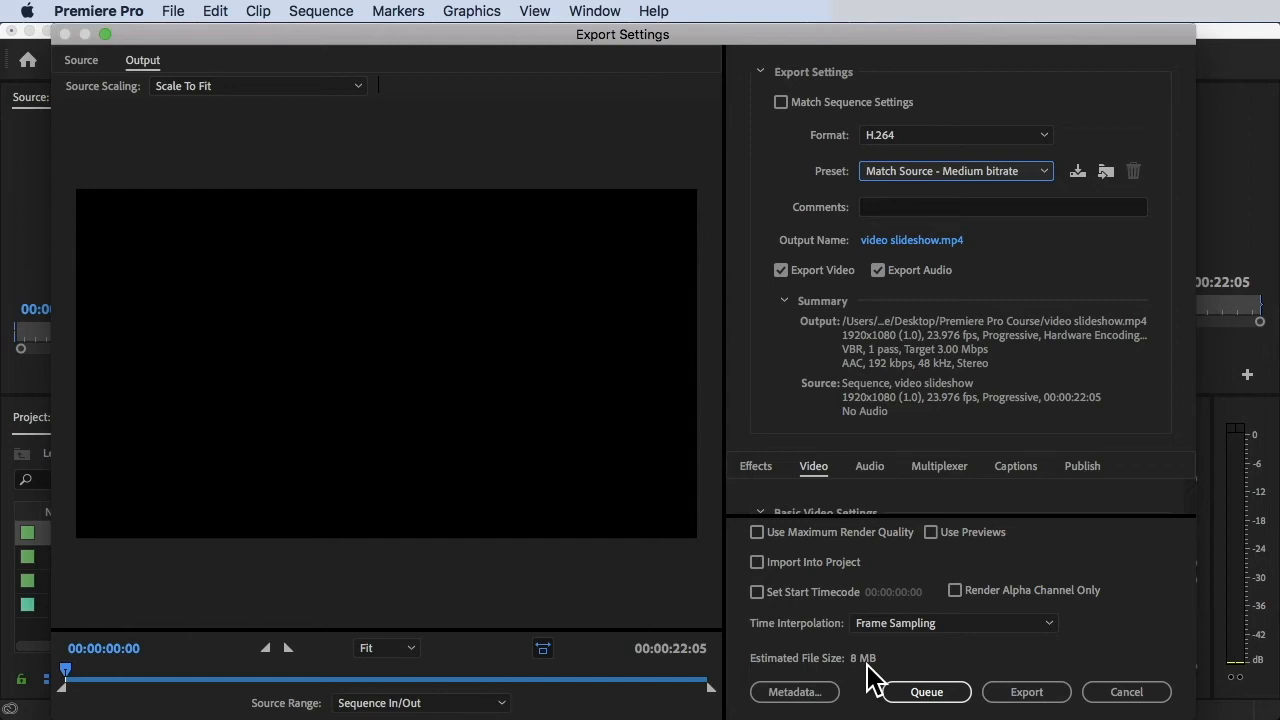
click(1008, 172)
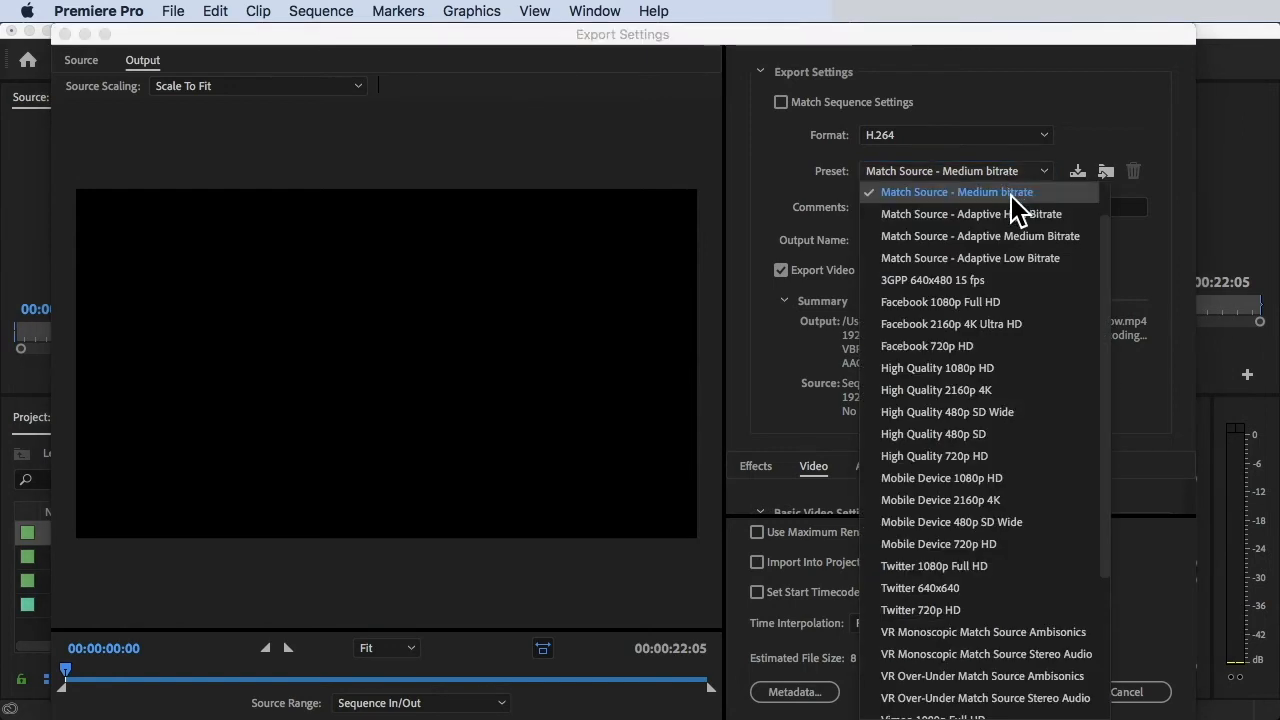
click(1006, 217)
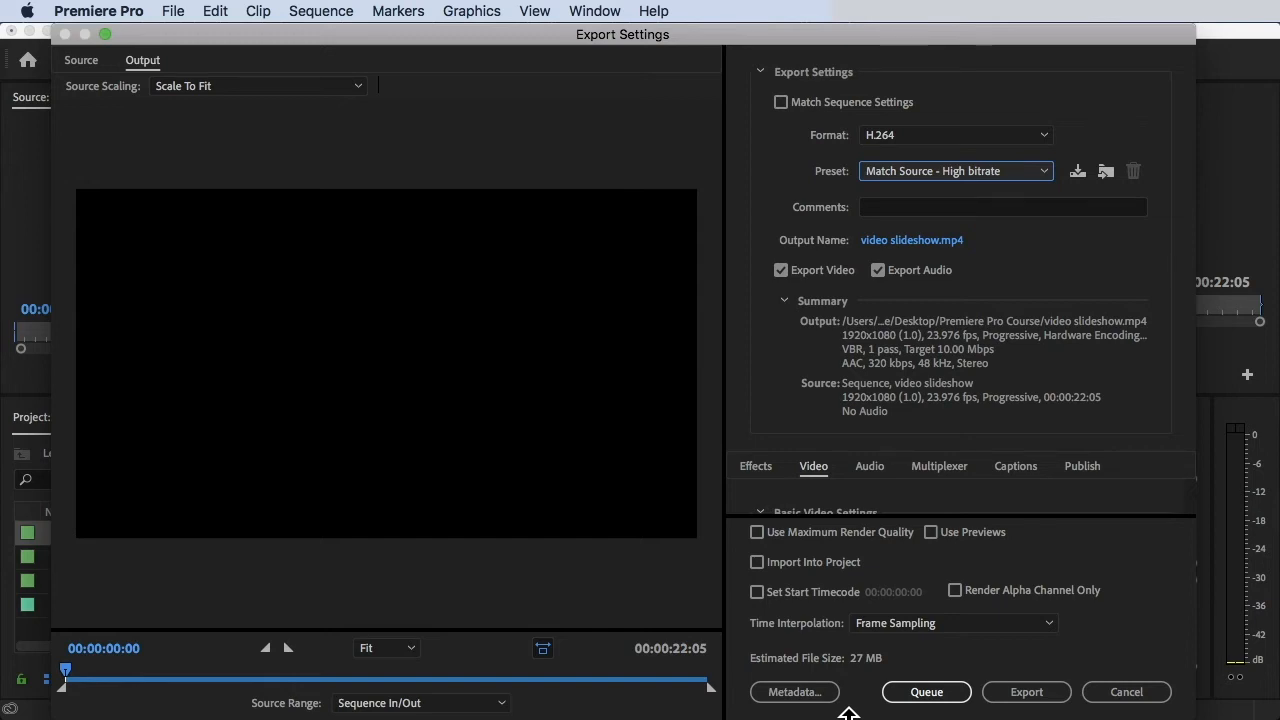
click(998, 176)
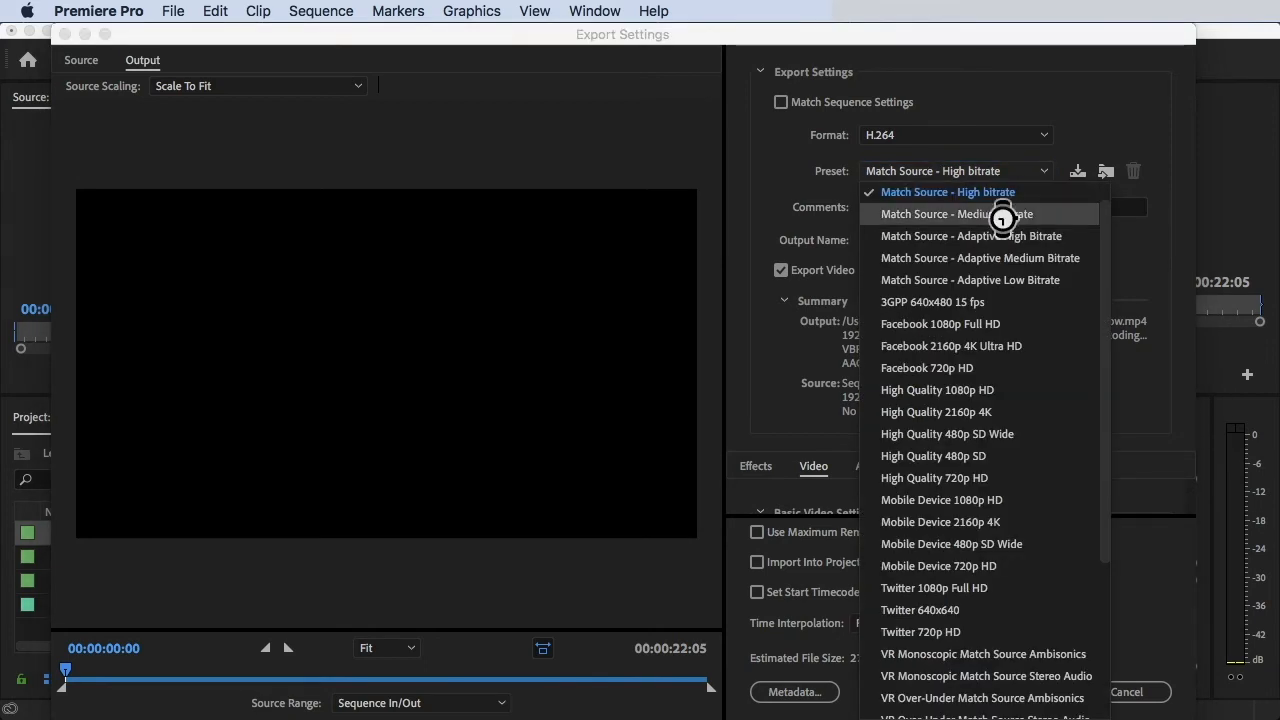
click(1001, 218)
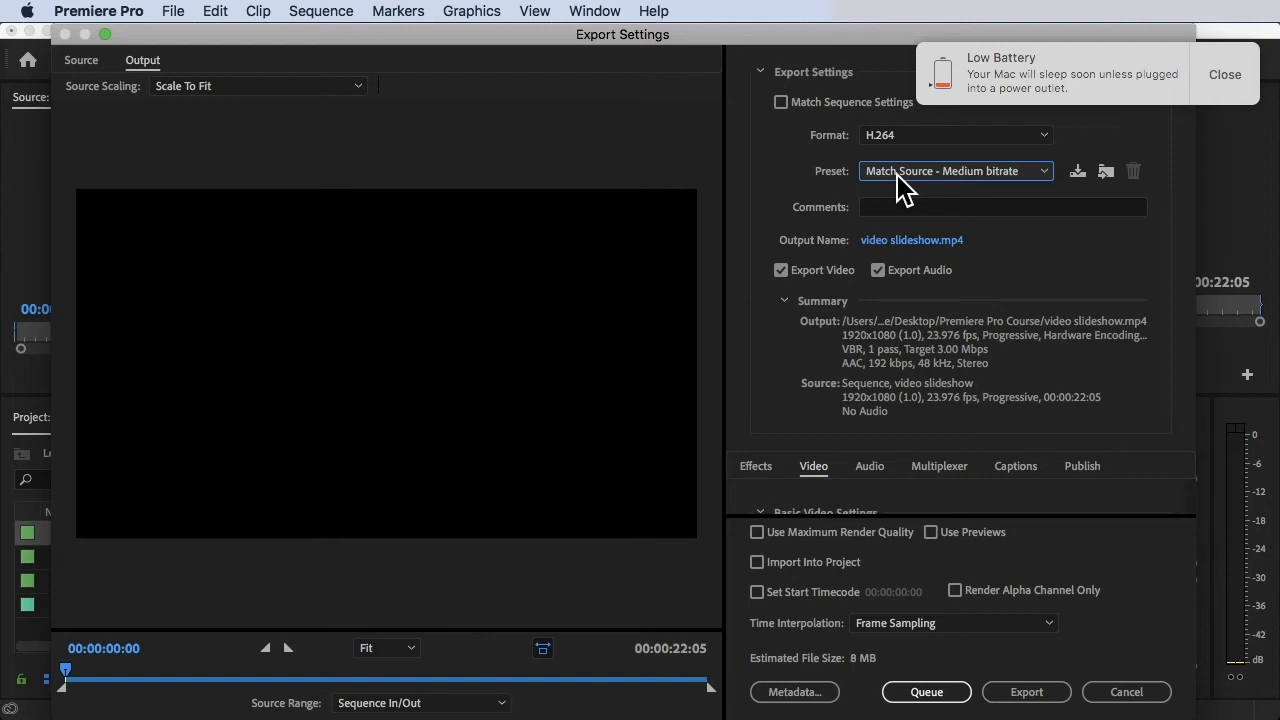
Set the output file to be saved as video slideshow in the Premiere Pro Course folder on the Desktop
click(904, 242)
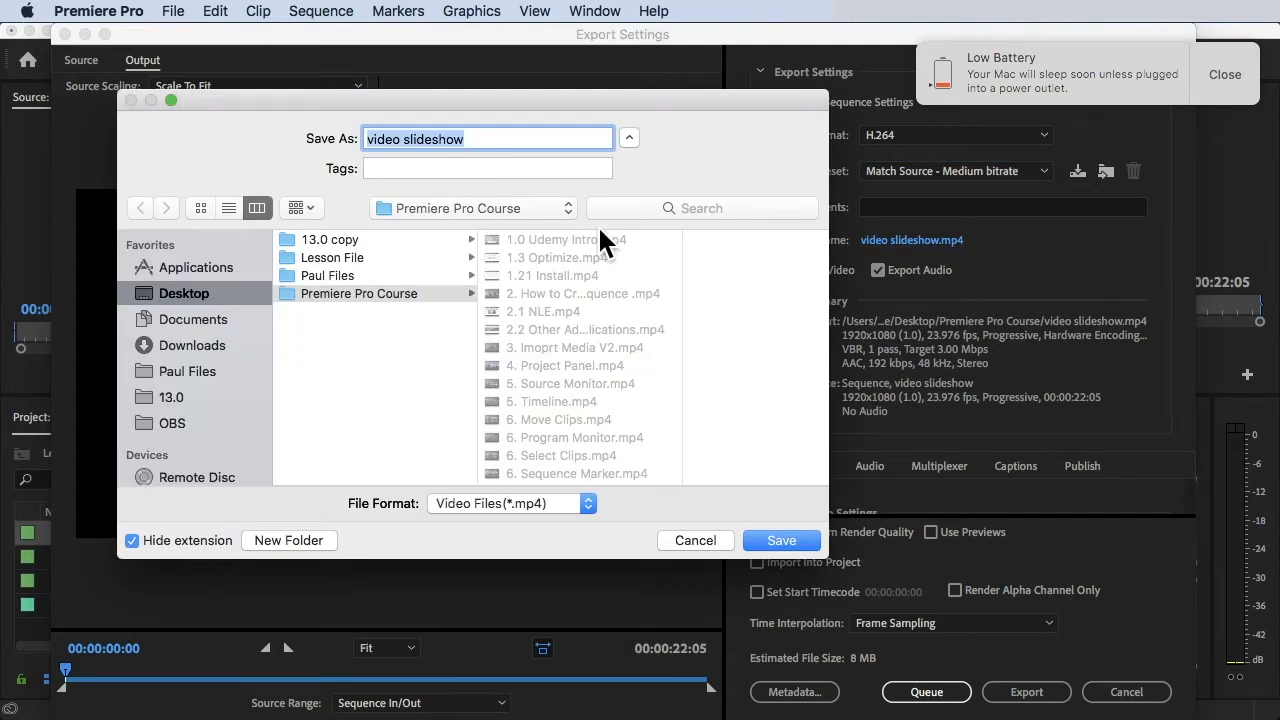
click(180, 293)
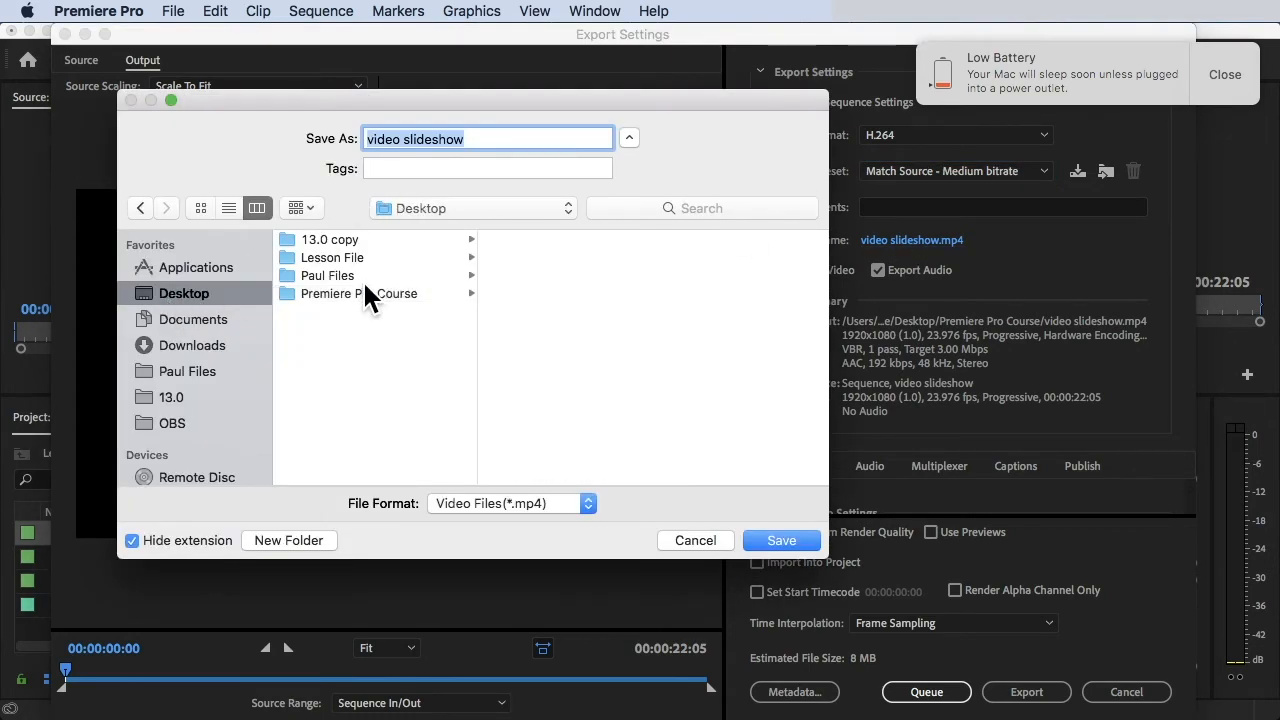
click(361, 291)
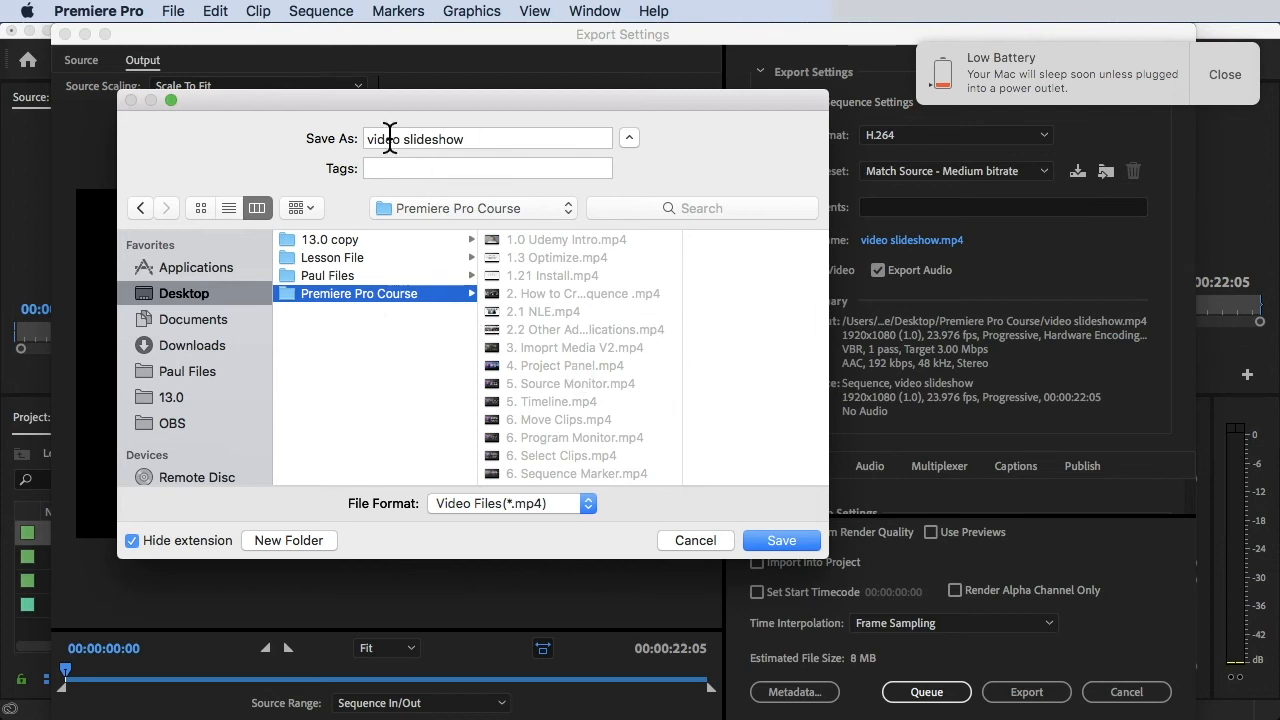
click(480, 142)
drag(449, 135, 344, 138)
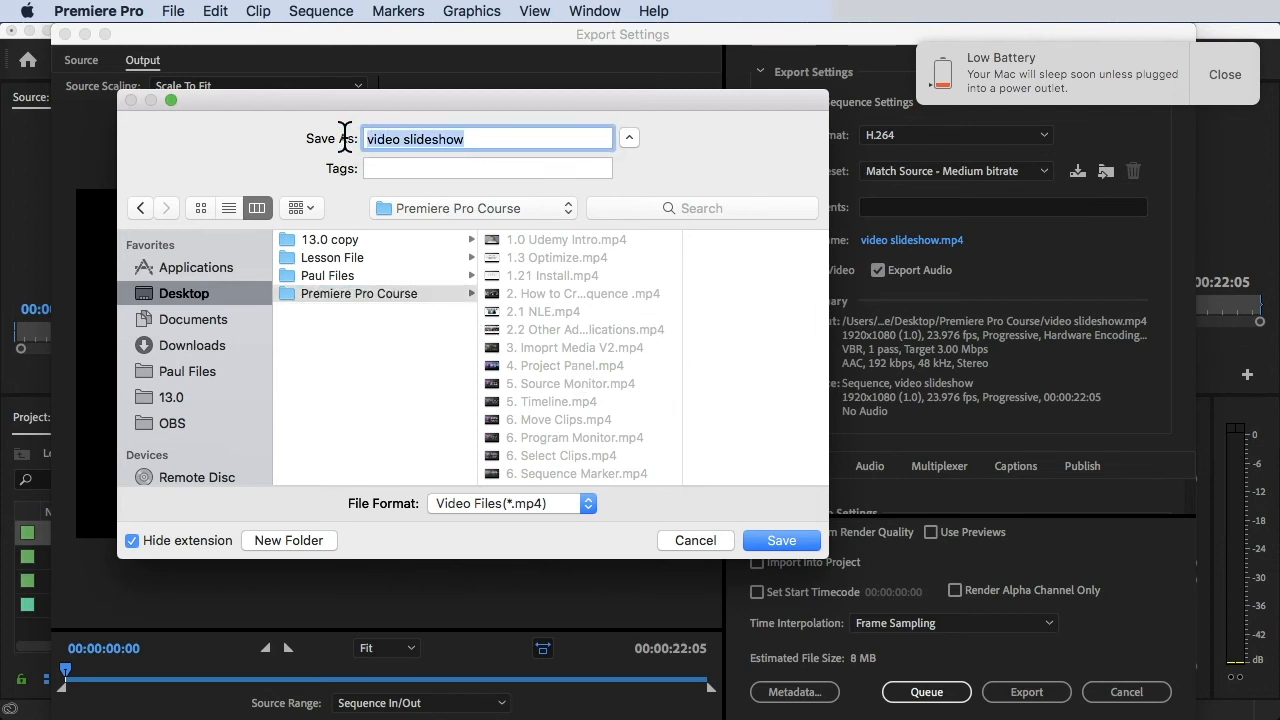
click(497, 140)
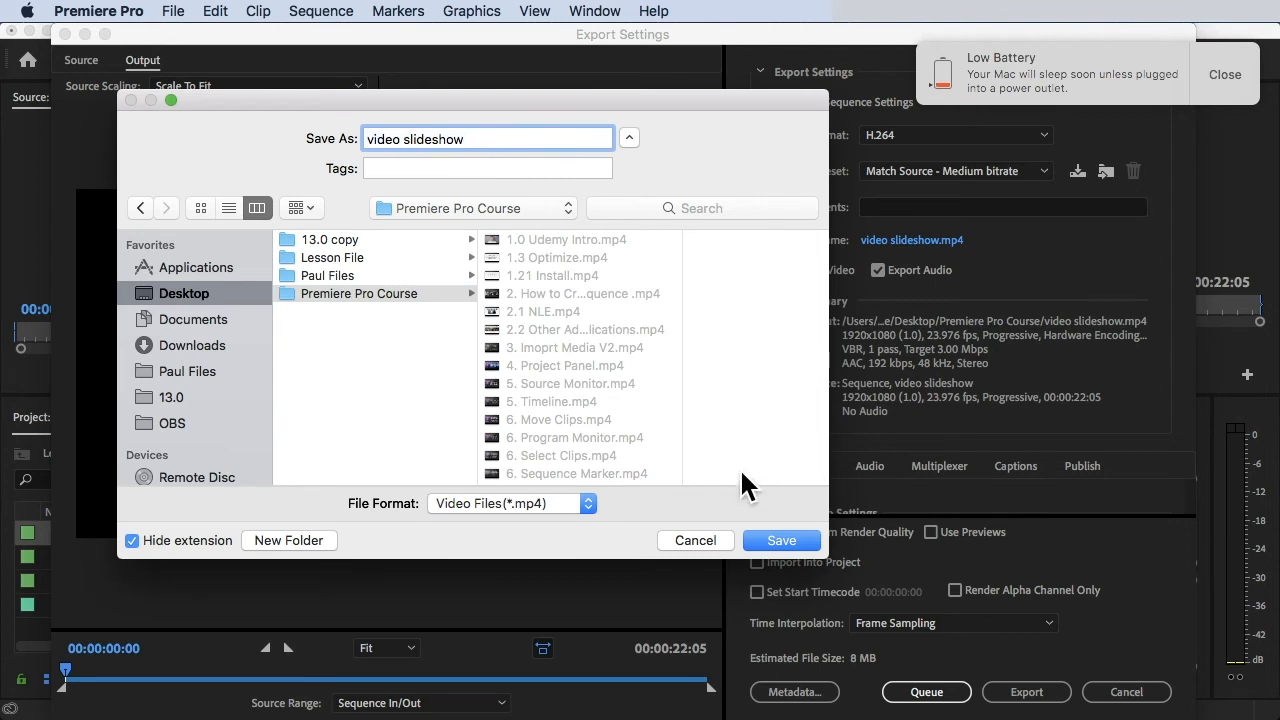
click(783, 545)
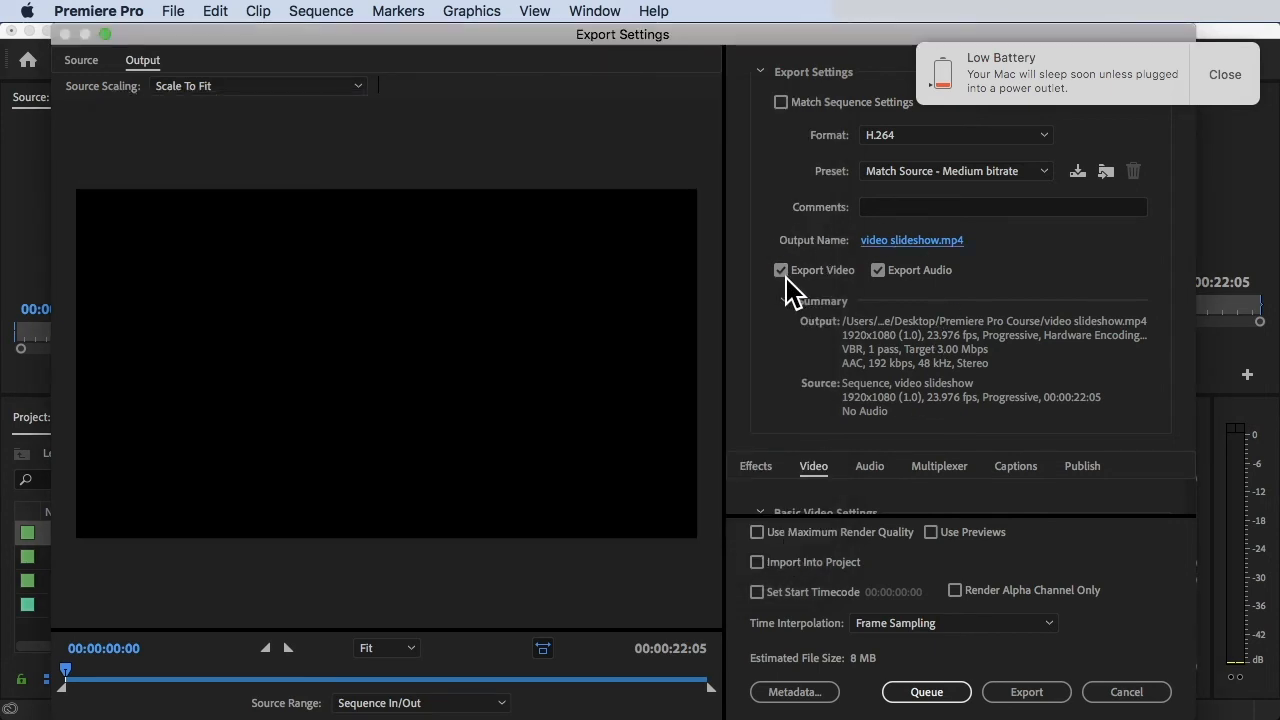
Exclude audio from the export and include it again
click(881, 274)
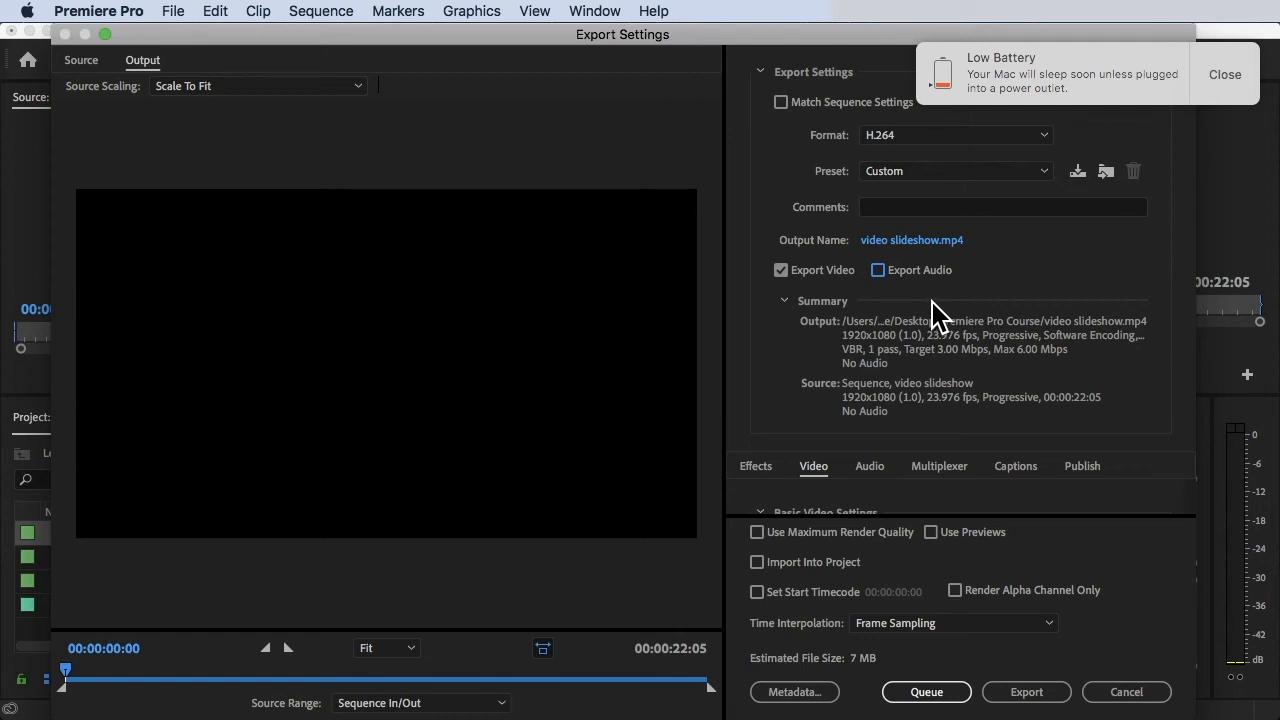
click(878, 272)
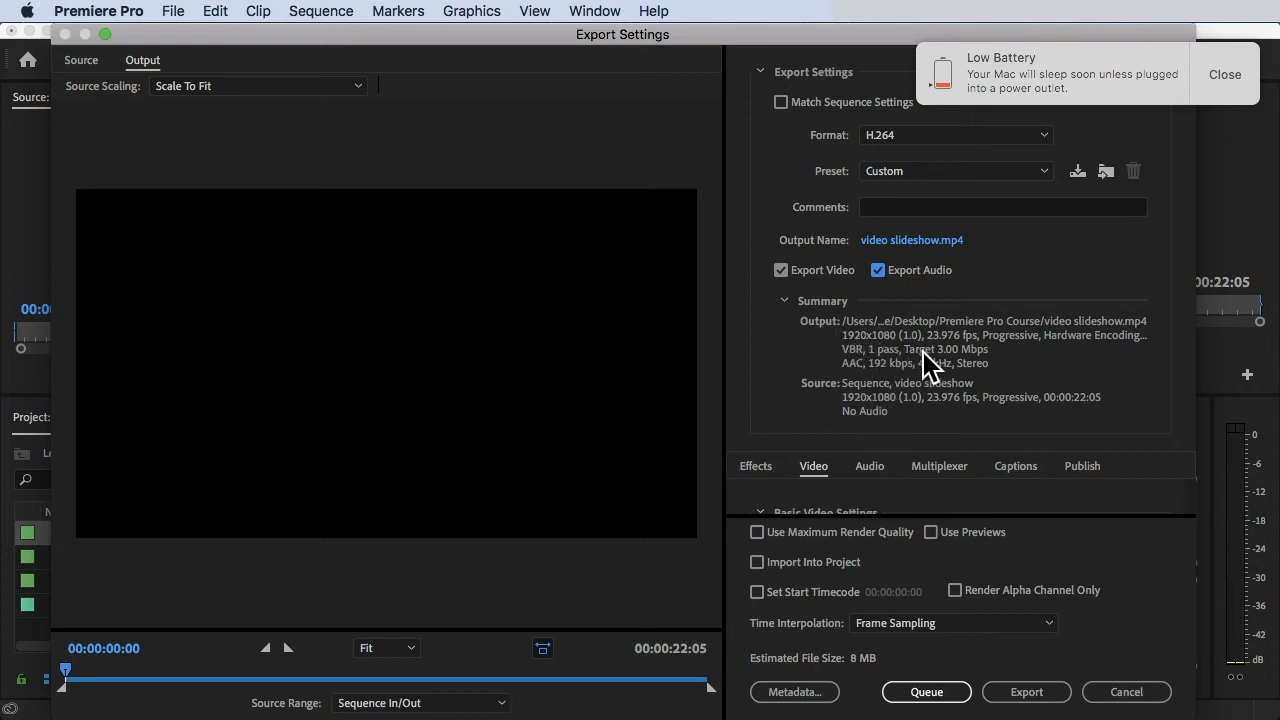
Look through the Effects, Video, Audio, Multiplexer and Publish export settings
click(755, 470)
click(818, 472)
click(874, 474)
click(937, 474)
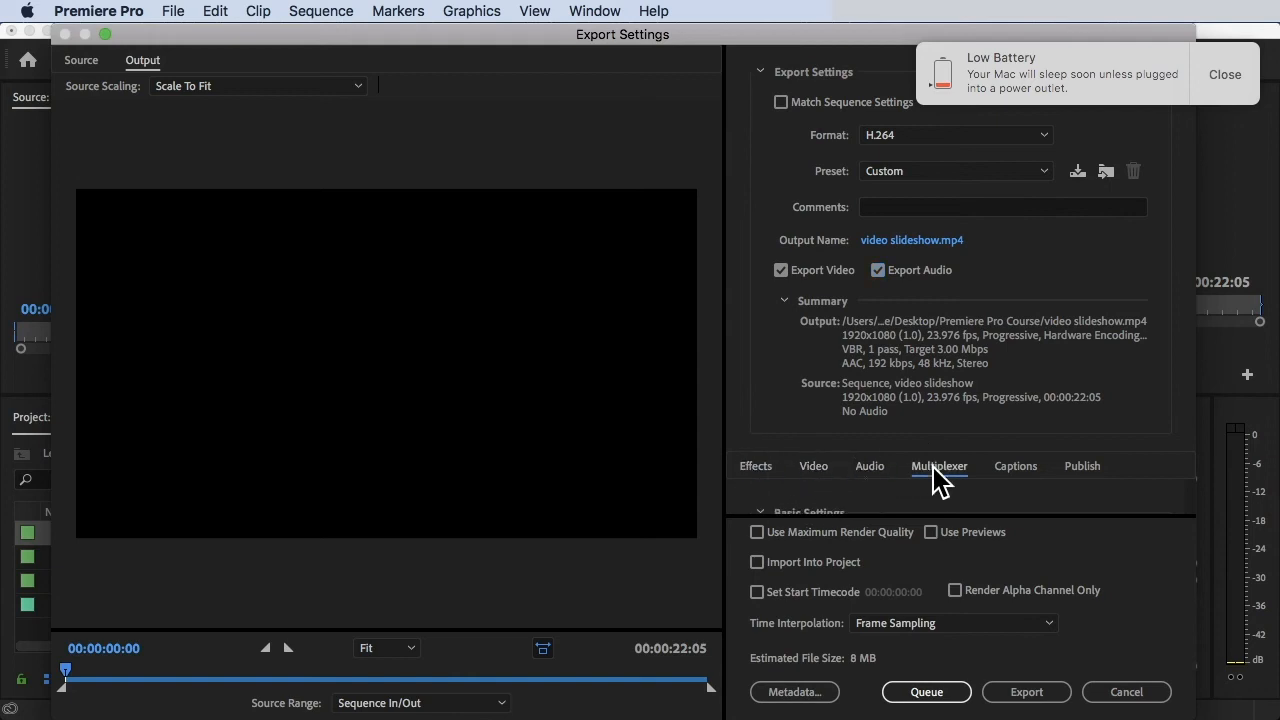
click(1082, 468)
click(755, 468)
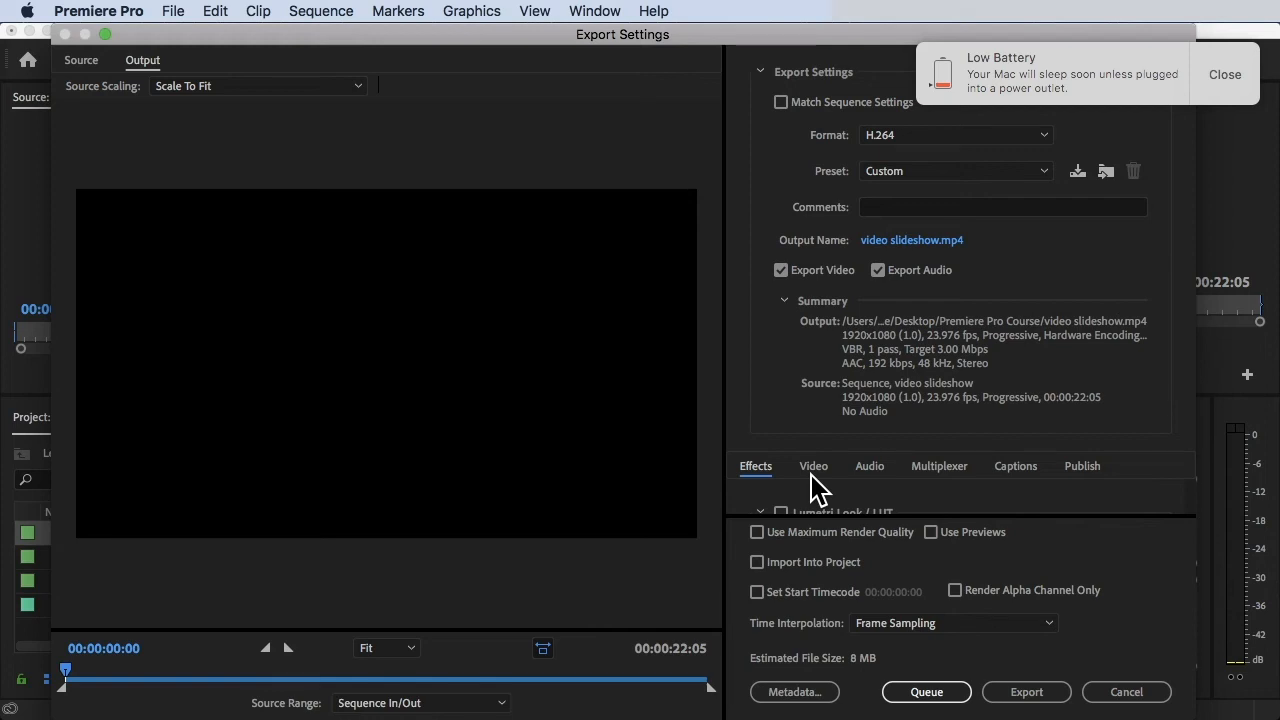
Set the export preset to Match Source - Medium bitrate and look through the other available H.264 presets
click(903, 176)
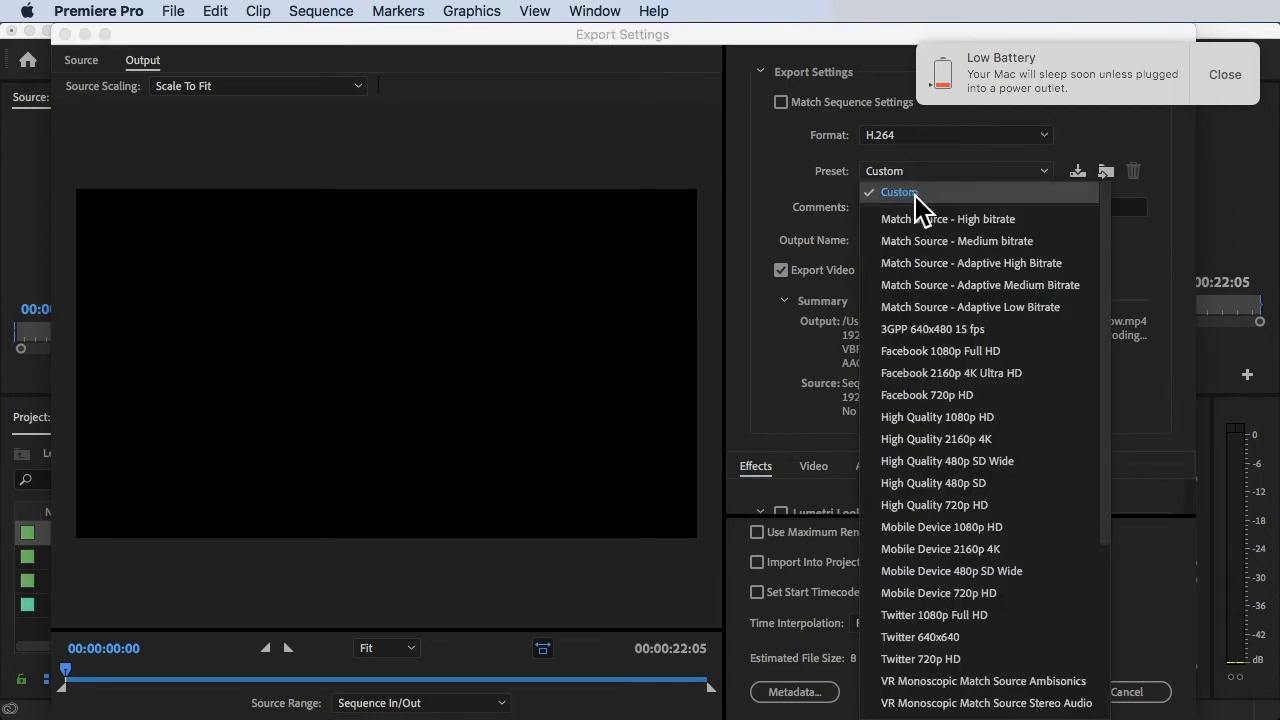
click(945, 241)
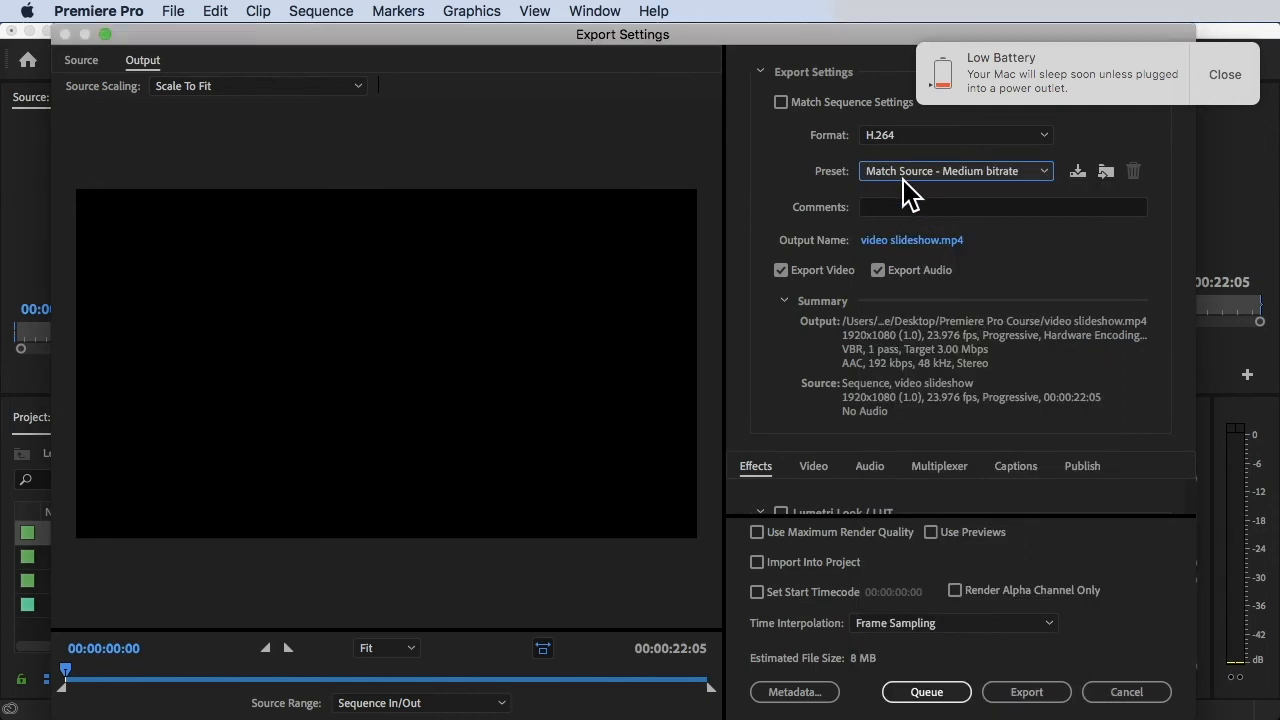
click(903, 176)
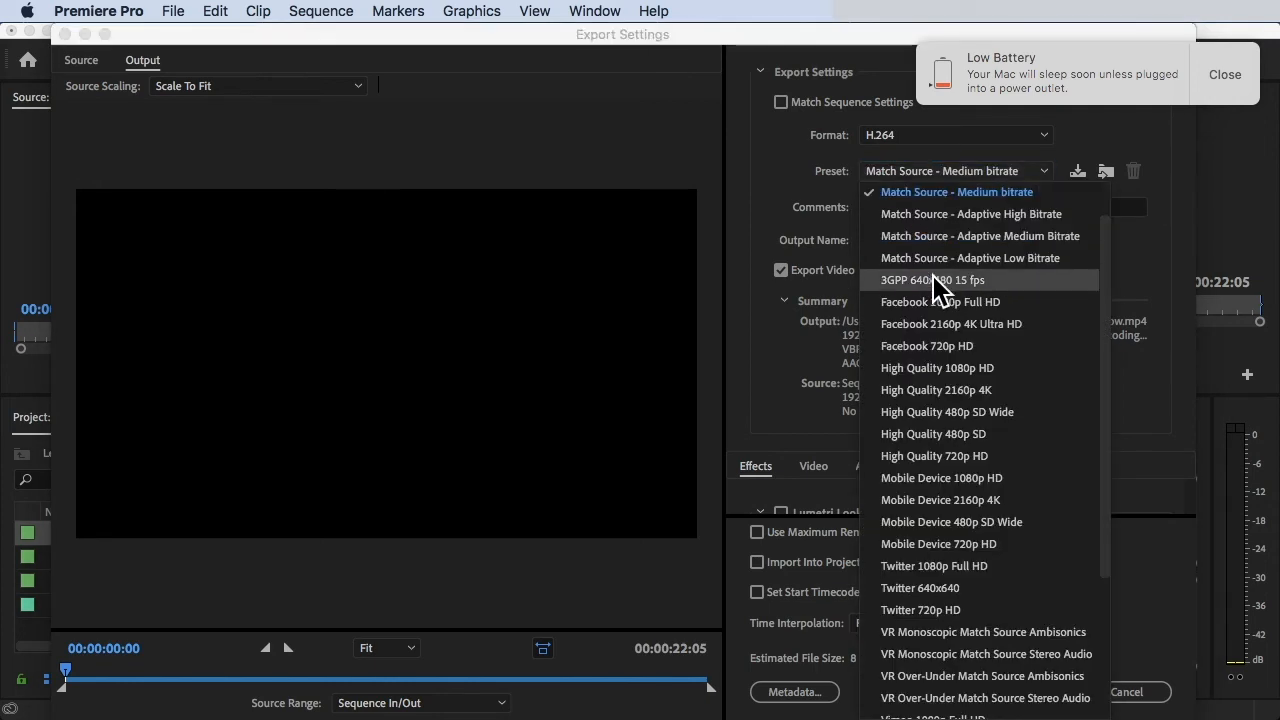
scroll(930, 408, down, 5)
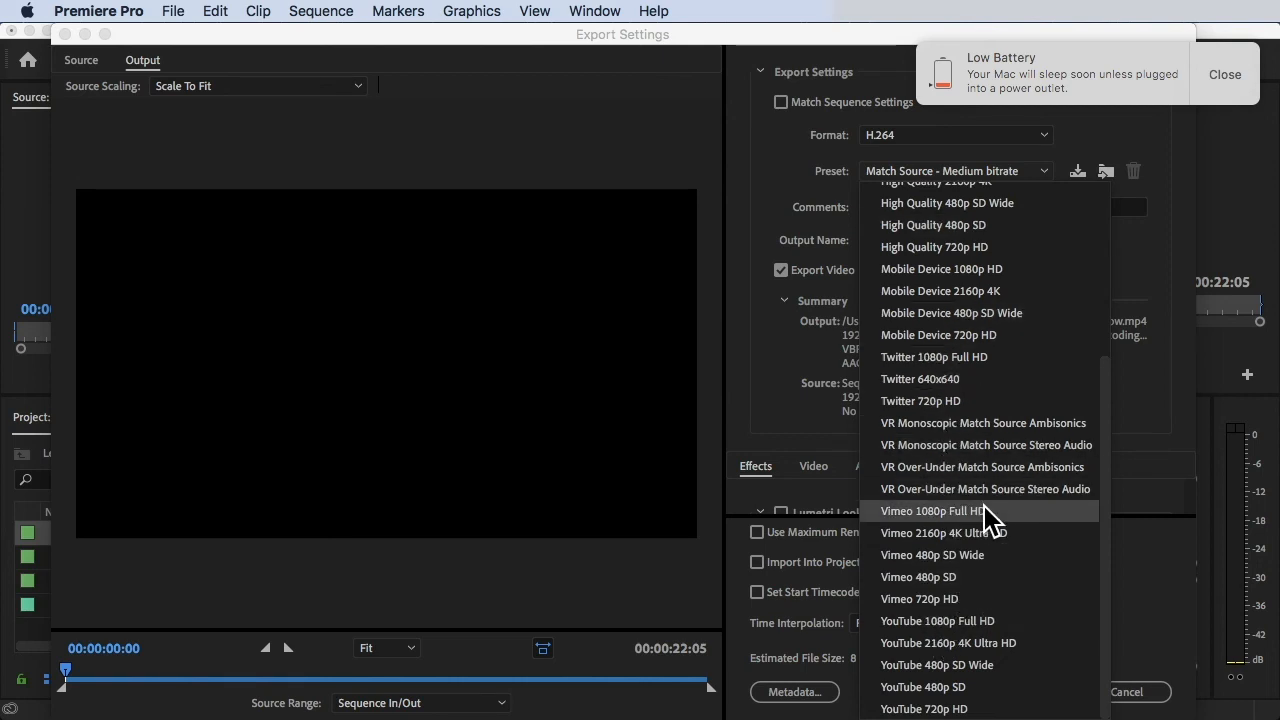
scroll(975, 520, up, 6)
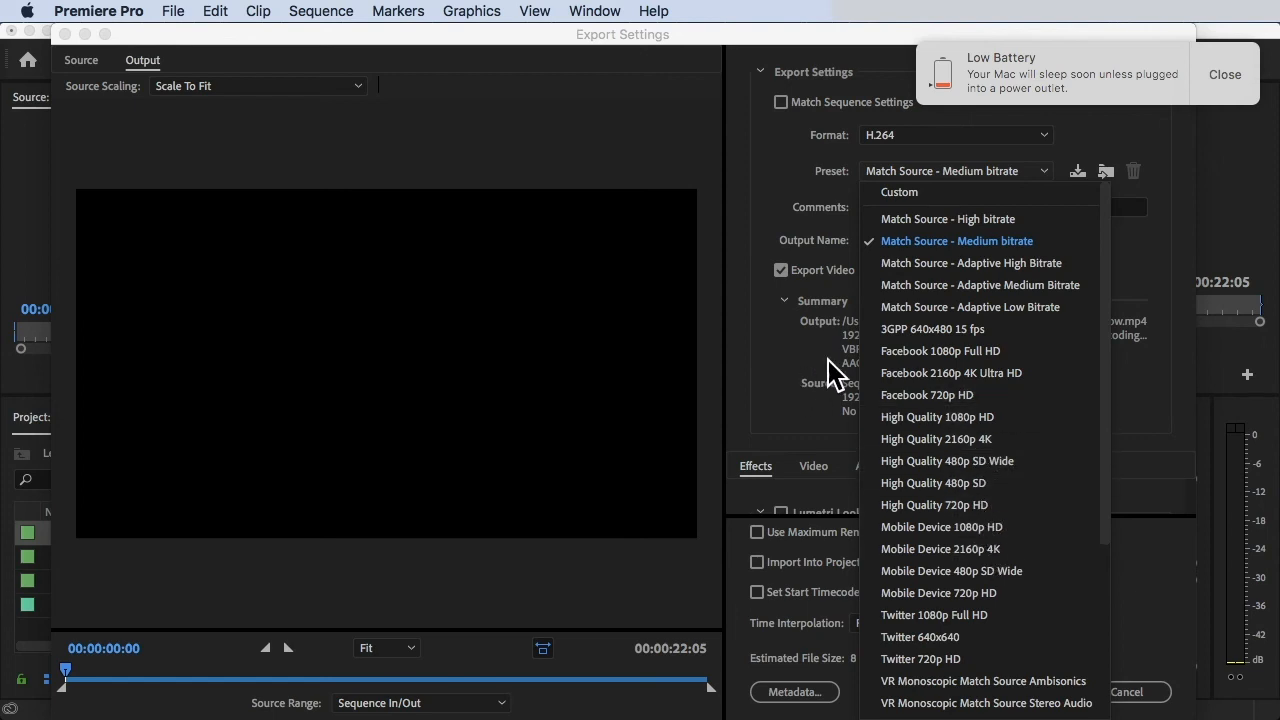
click(1006, 171)
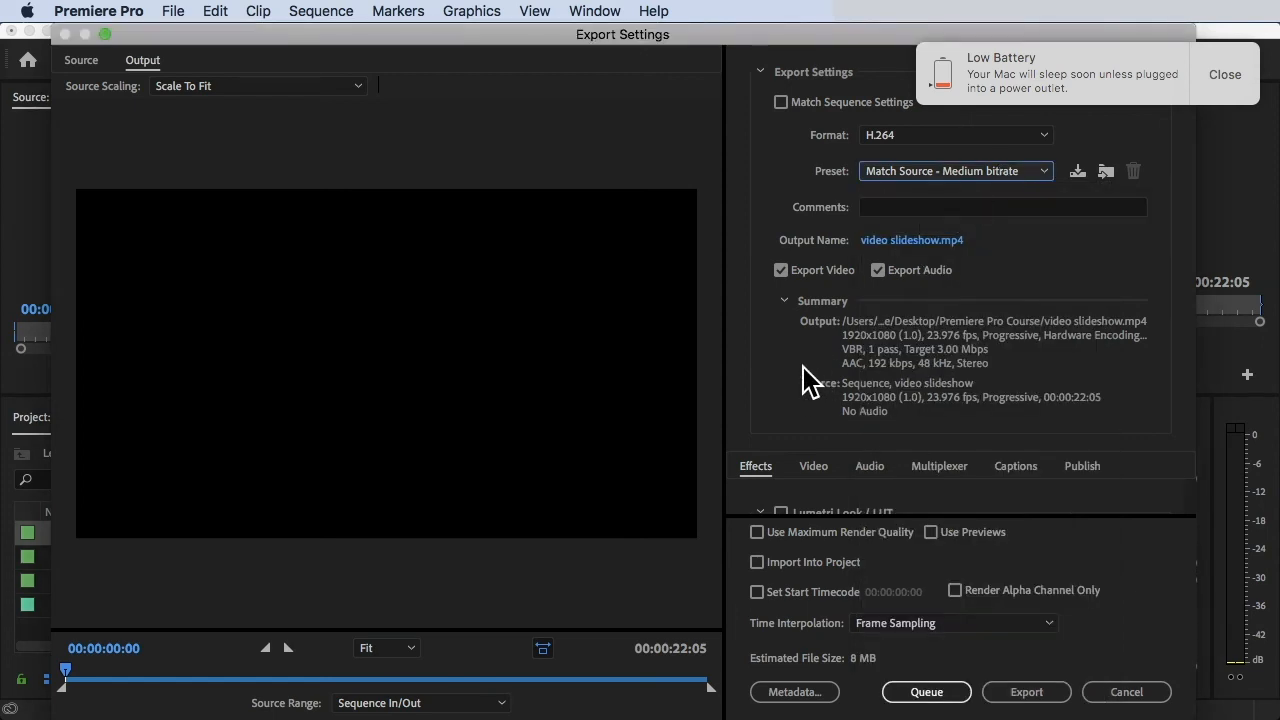
Enable Use Maximum Render Quality and export the video slideshow sequence
click(800, 534)
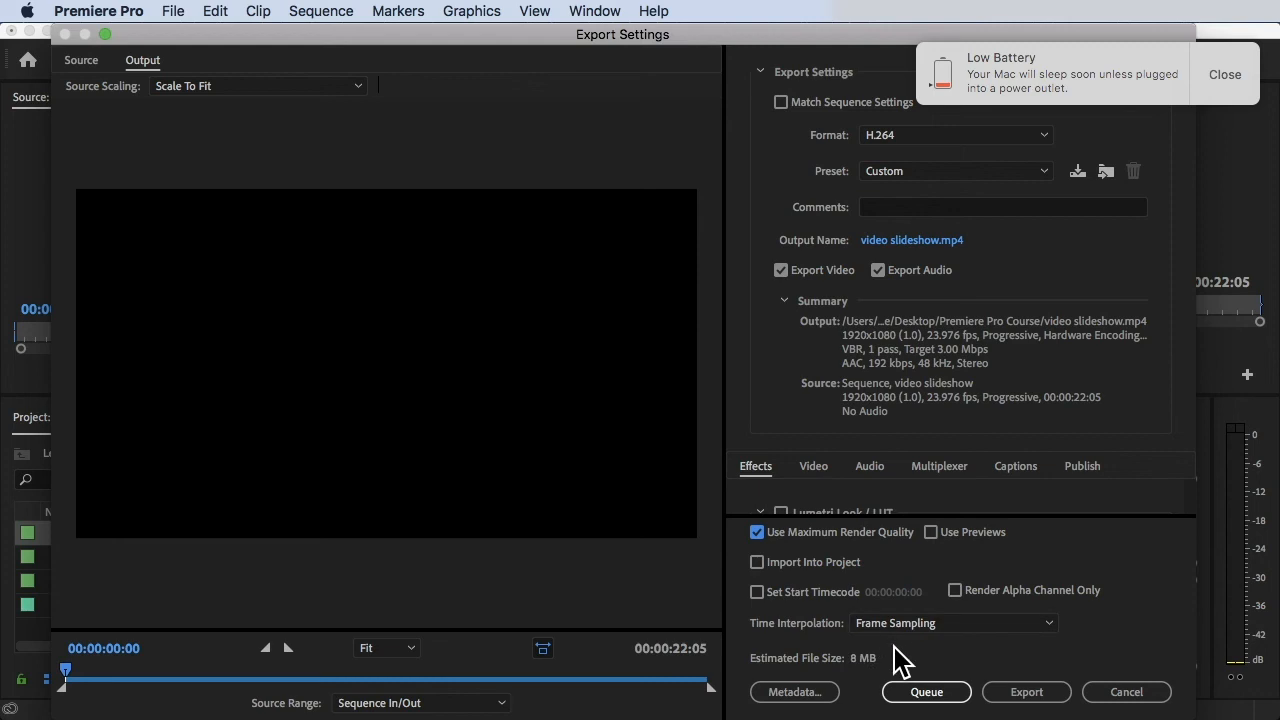
click(1024, 697)
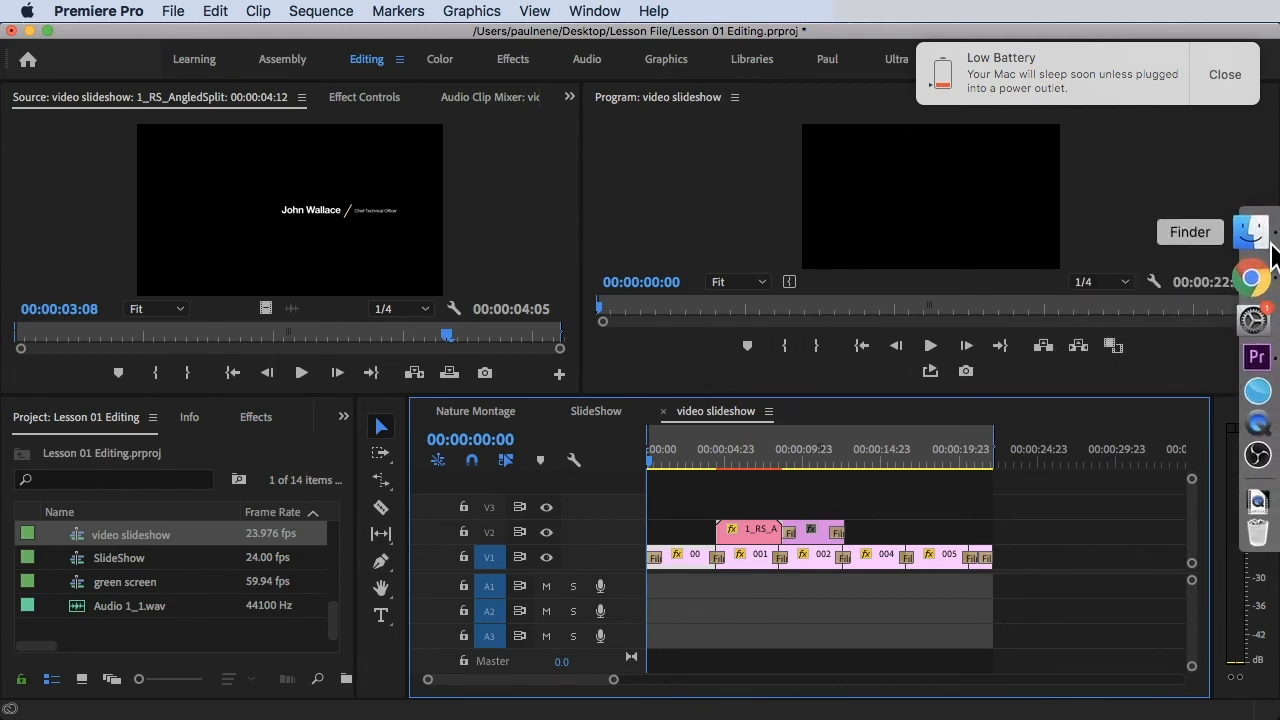
Switch to Finder, locate video slideshow.mp4 in the Premiere Pro Course folder using list view, and return to Premiere Pro
click(1266, 240)
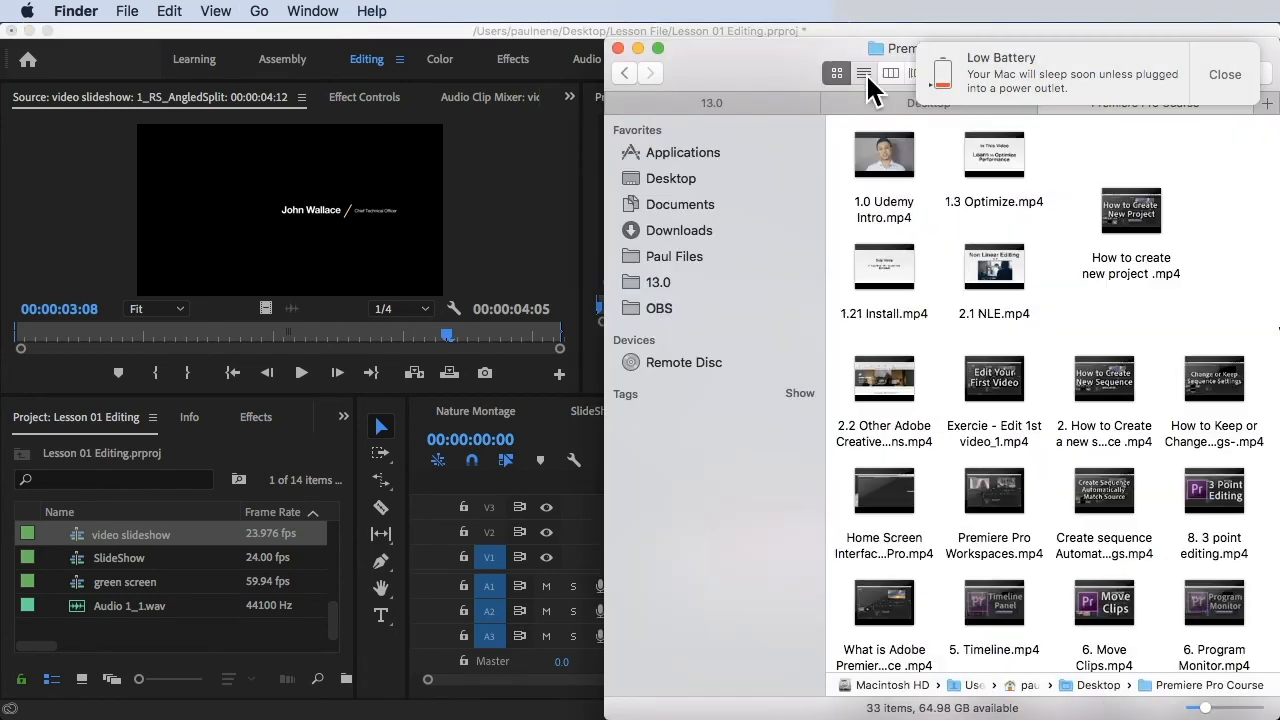
click(863, 73)
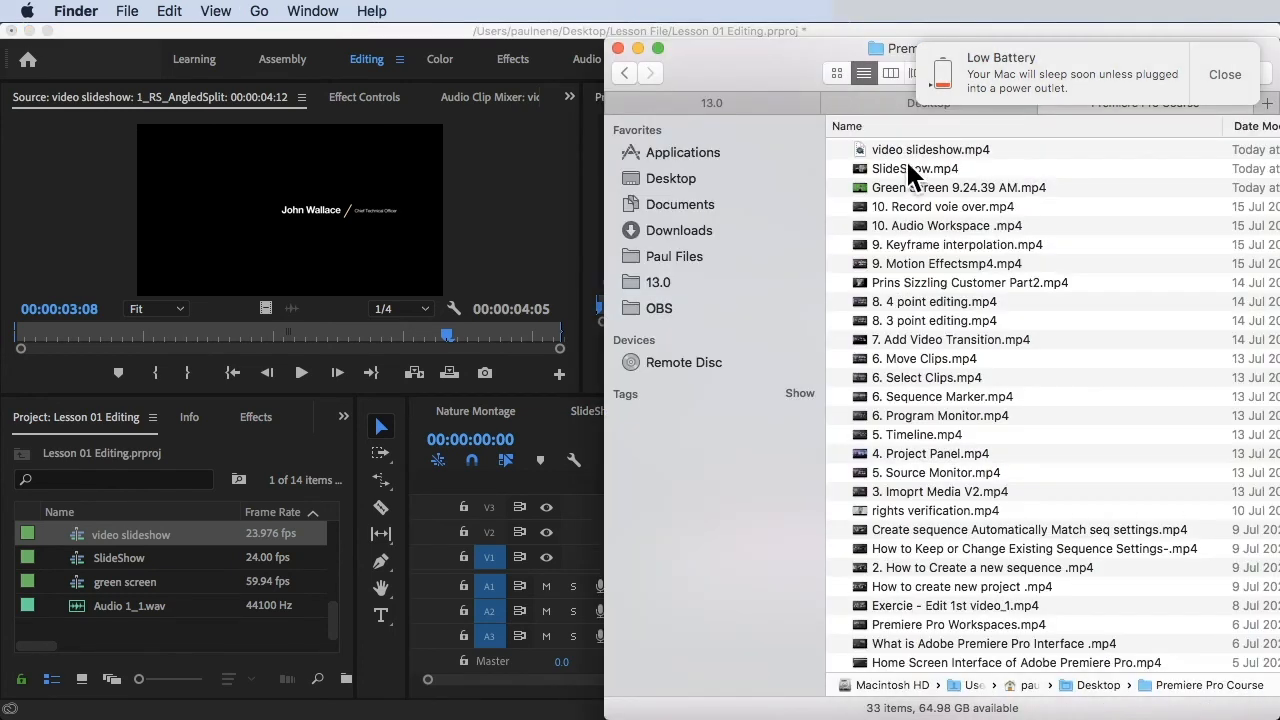
click(900, 150)
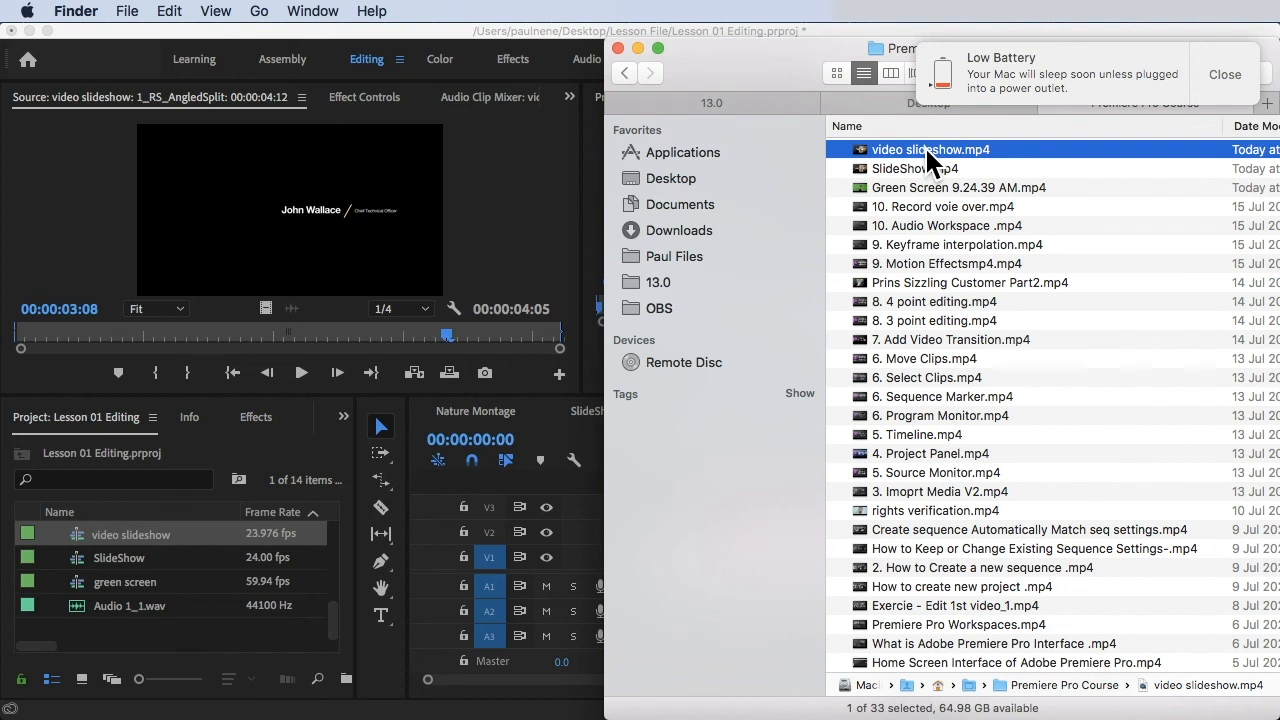
click(530, 222)
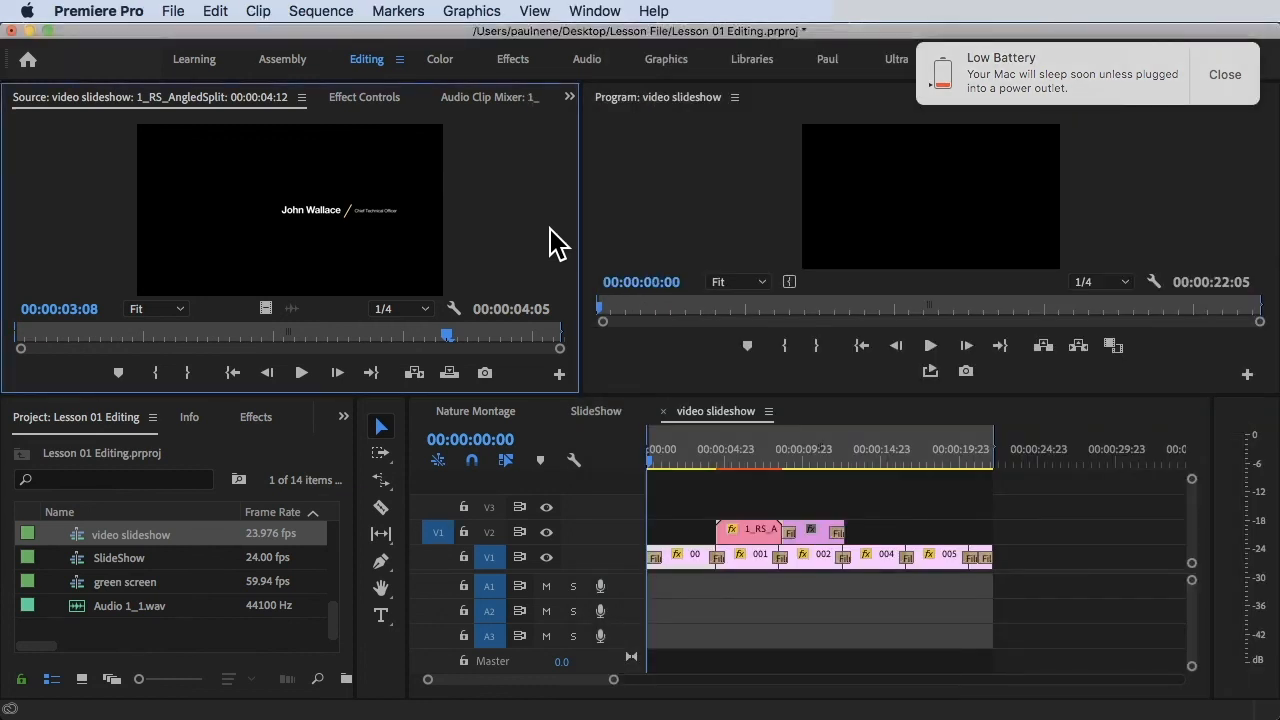